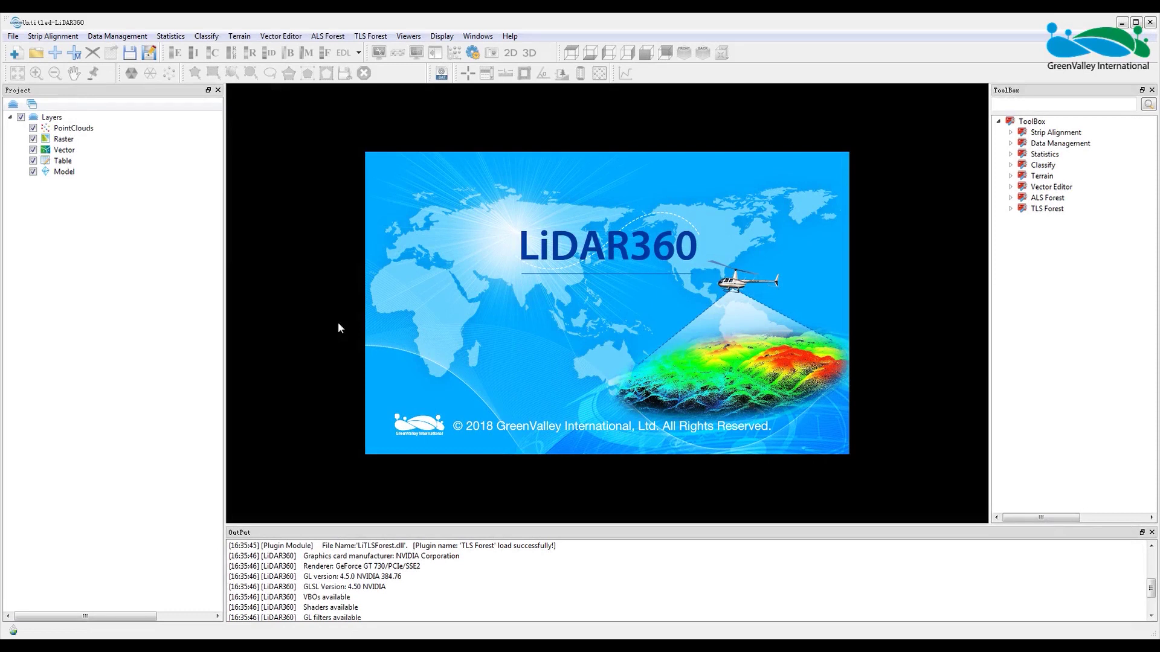
Load TLSData.LiData into the project and colour its points by height.
click(55, 53)
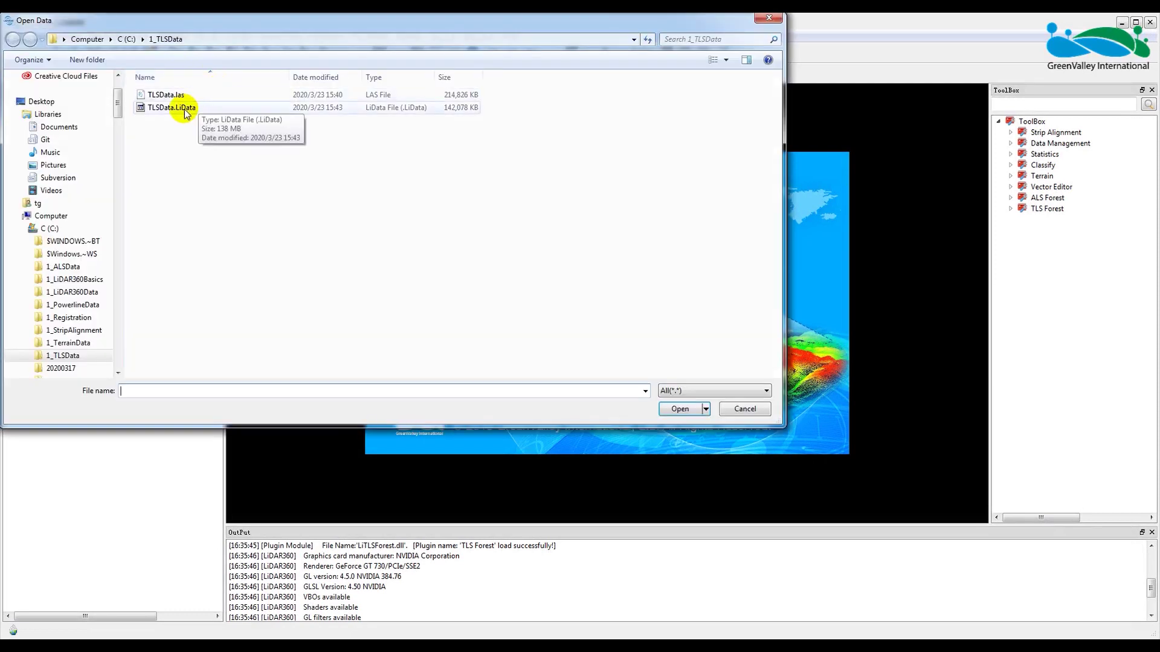
double_click(185, 110)
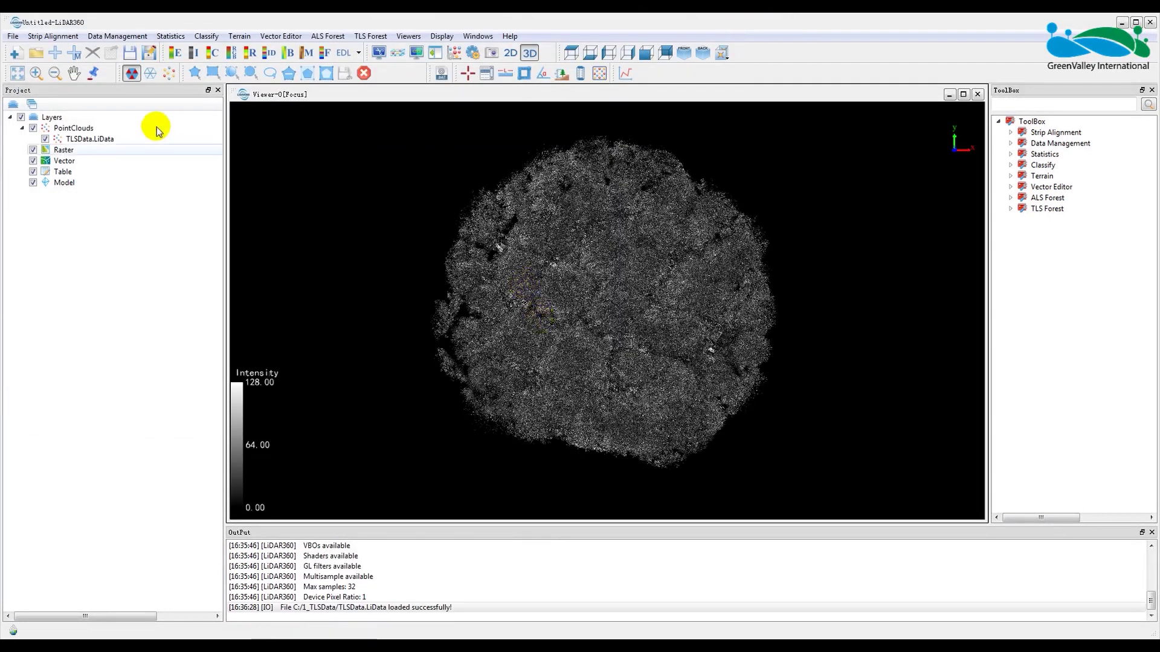
click(174, 53)
click(617, 391)
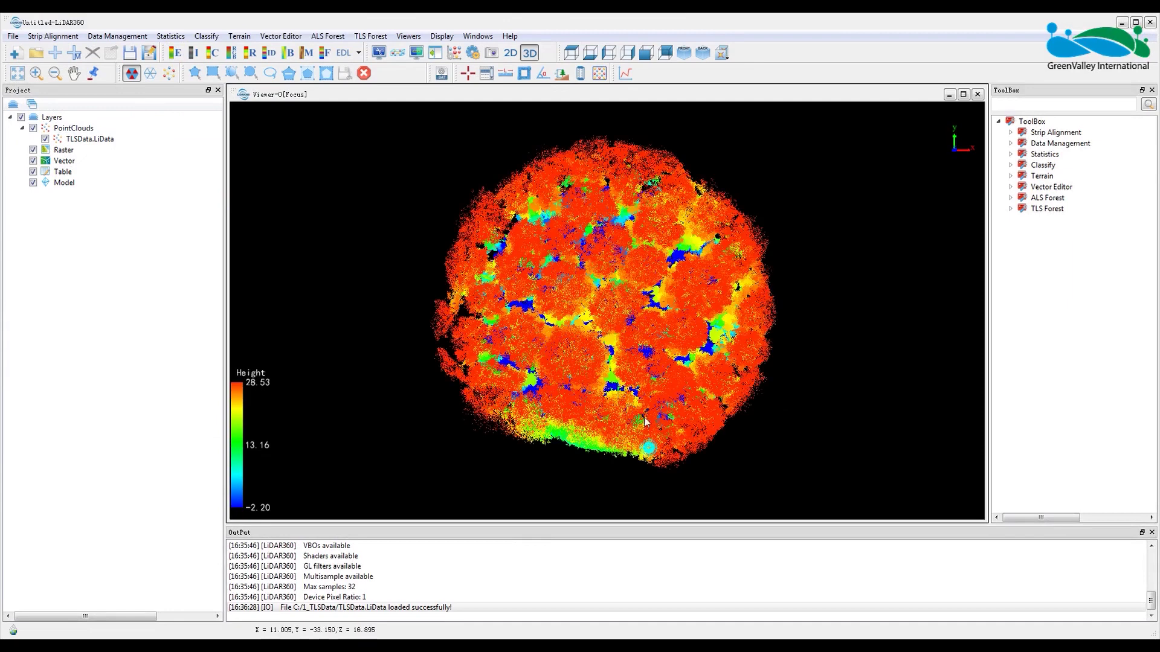
Turn the view to see the trees from the side, with eye-dome lighting toggled.
drag(604, 362, 567, 396)
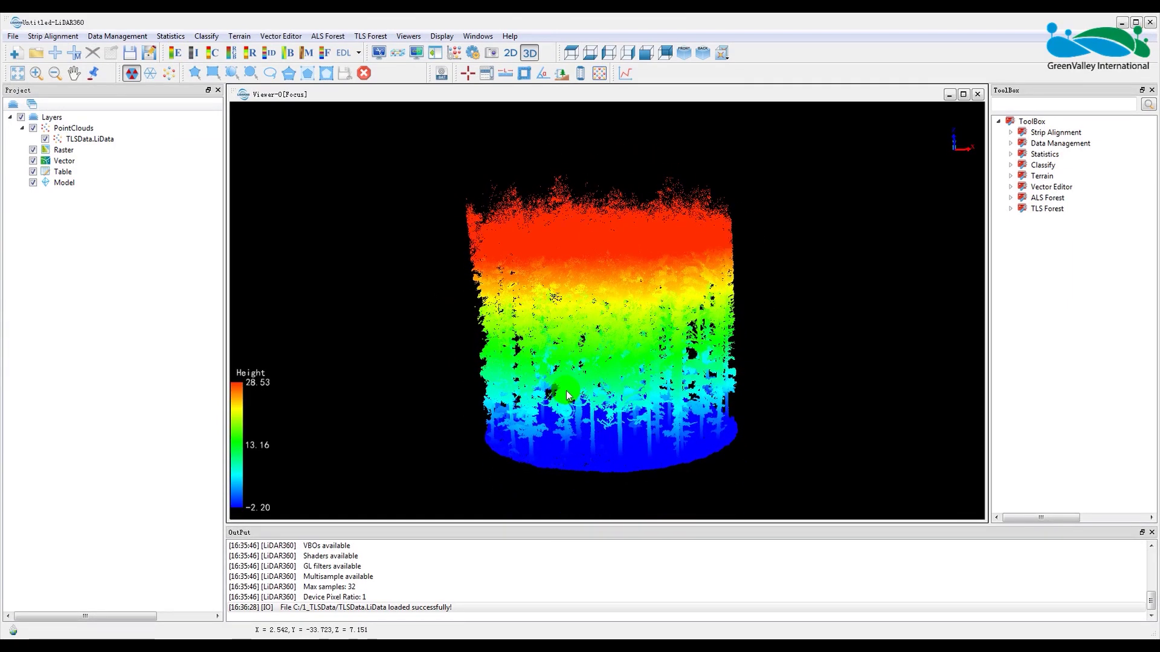
click(344, 53)
drag(589, 188, 618, 396)
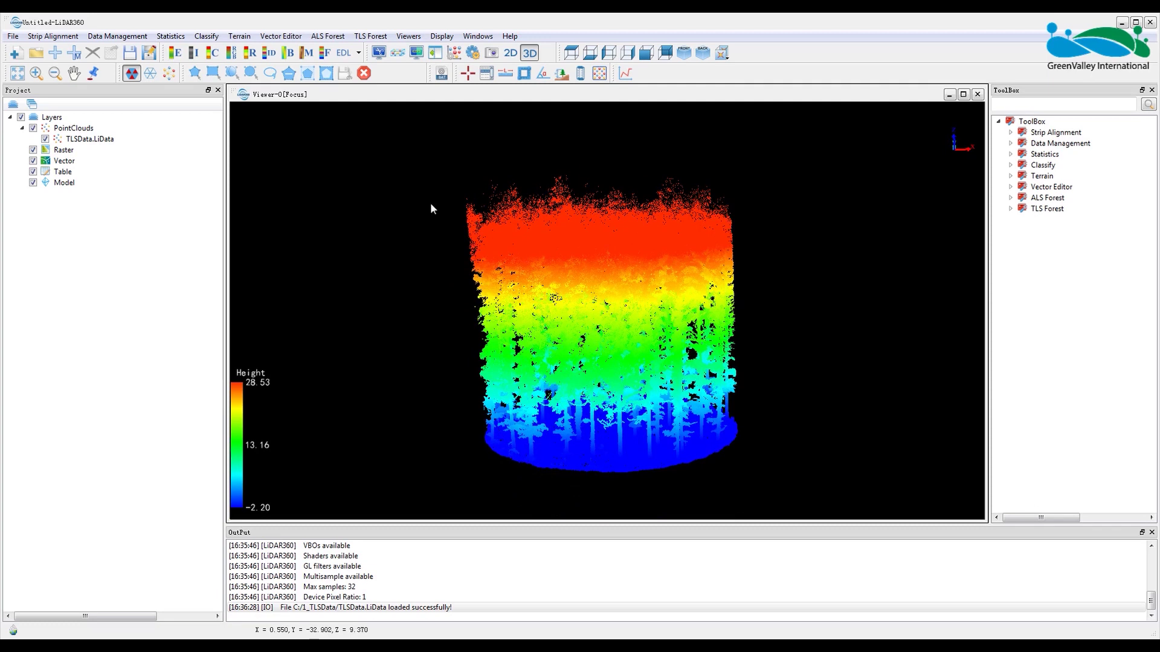
Run Remove Outliers on TLSData.LiData (10 neighbours, 4 std deviations) and add the result.
click(344, 52)
click(1011, 144)
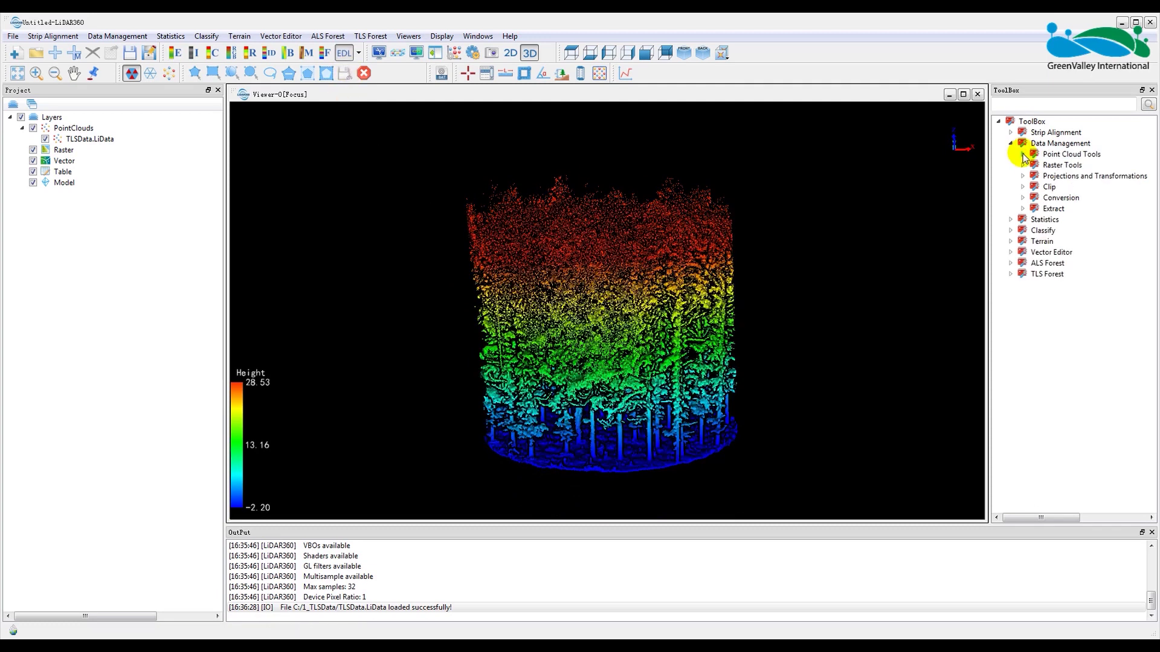
click(1023, 154)
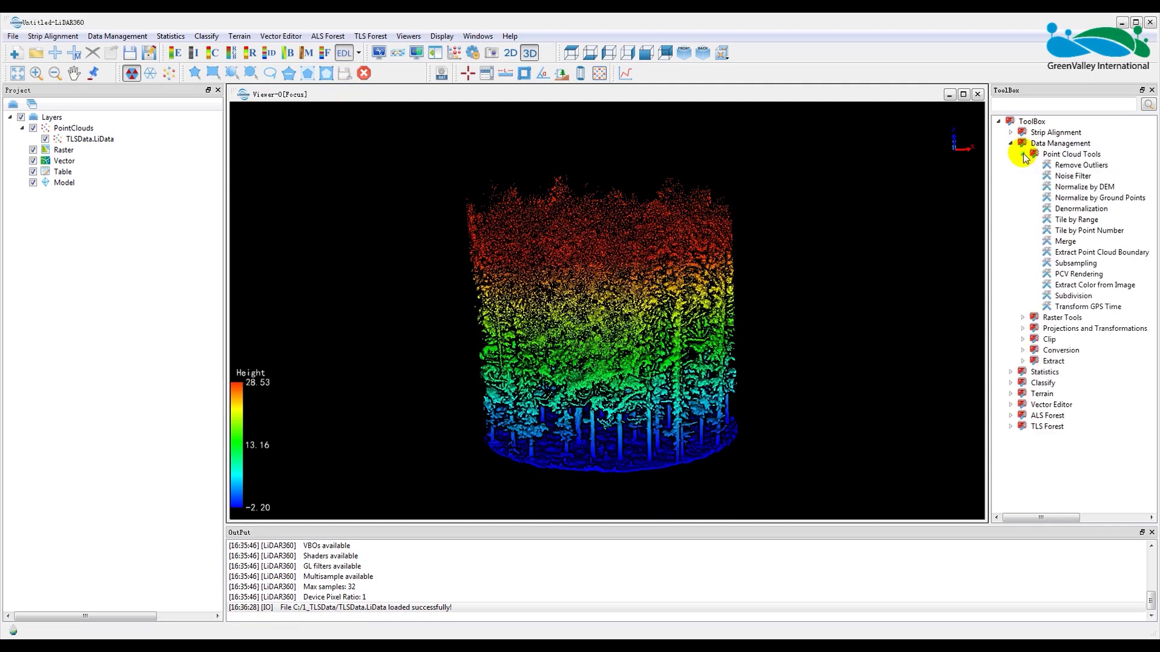
click(1096, 169)
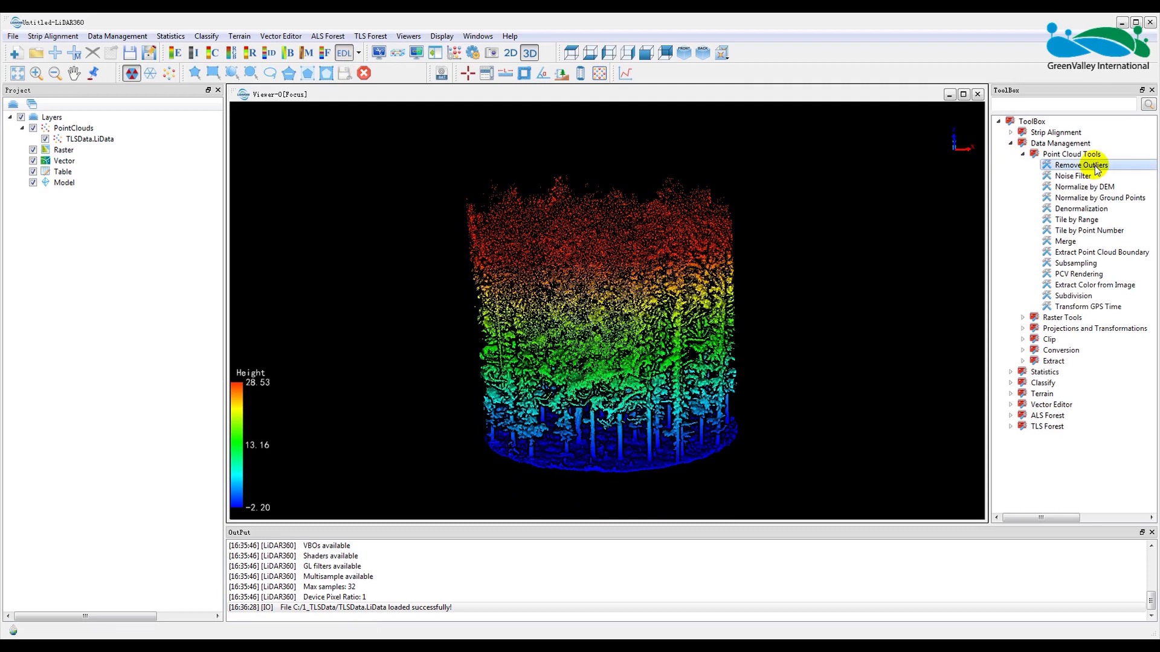
double_click(1097, 169)
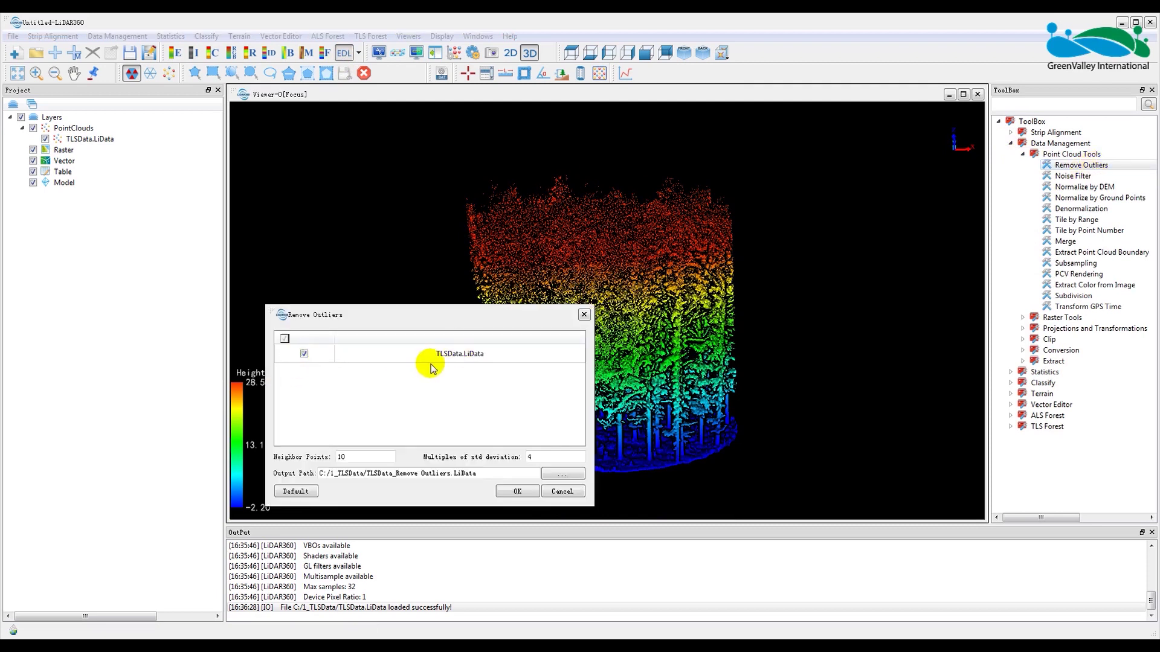
click(511, 492)
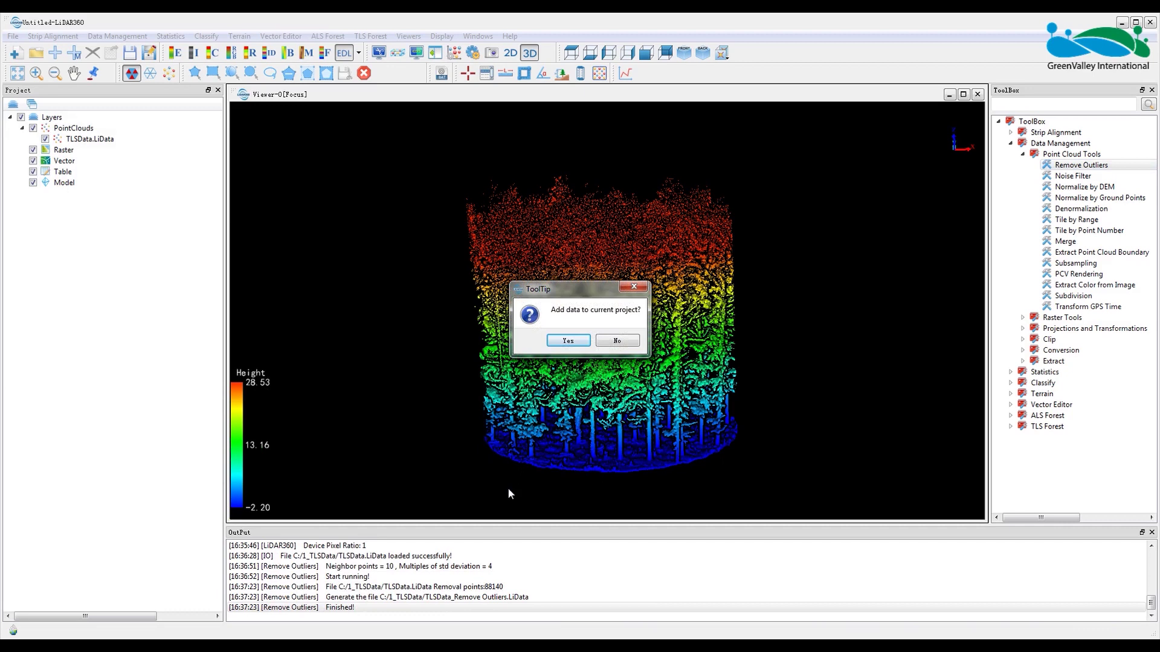
click(583, 342)
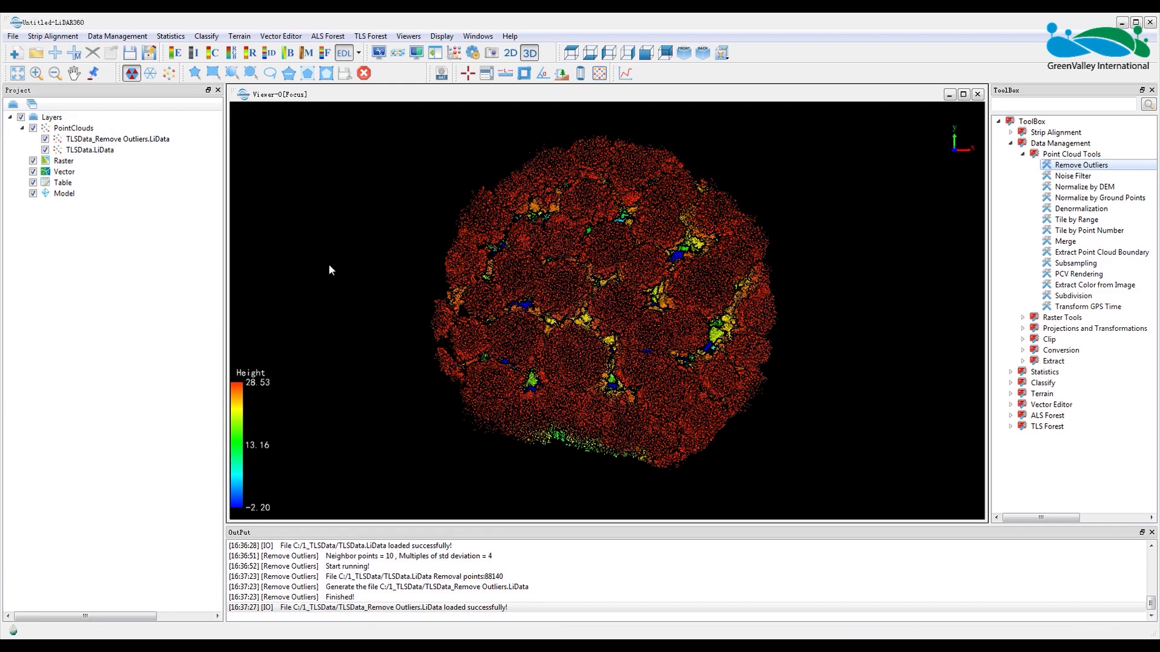
Remove the original TLSData.LiData layer so only the outlier-free cloud remains.
click(113, 152)
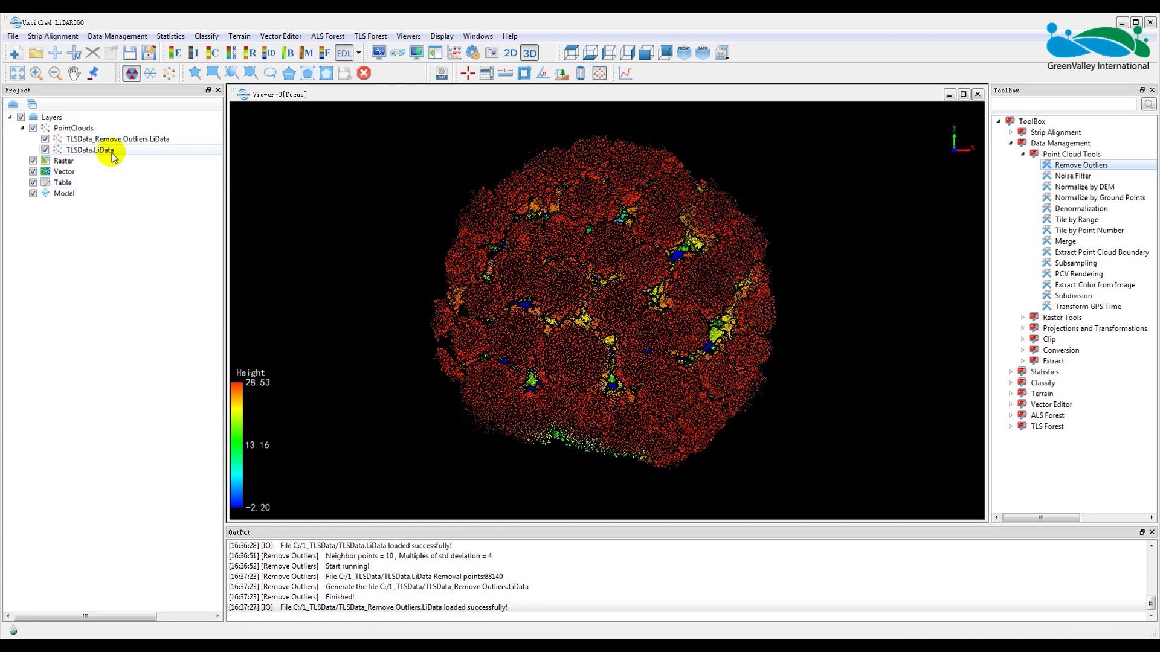
click(111, 156)
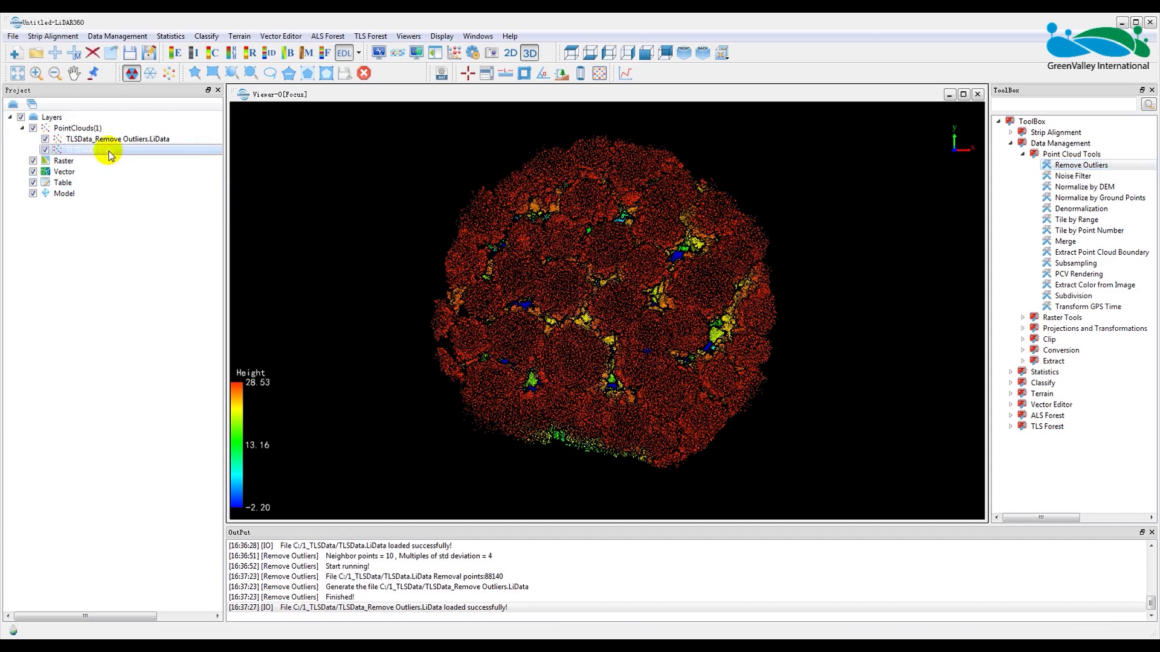
click(94, 53)
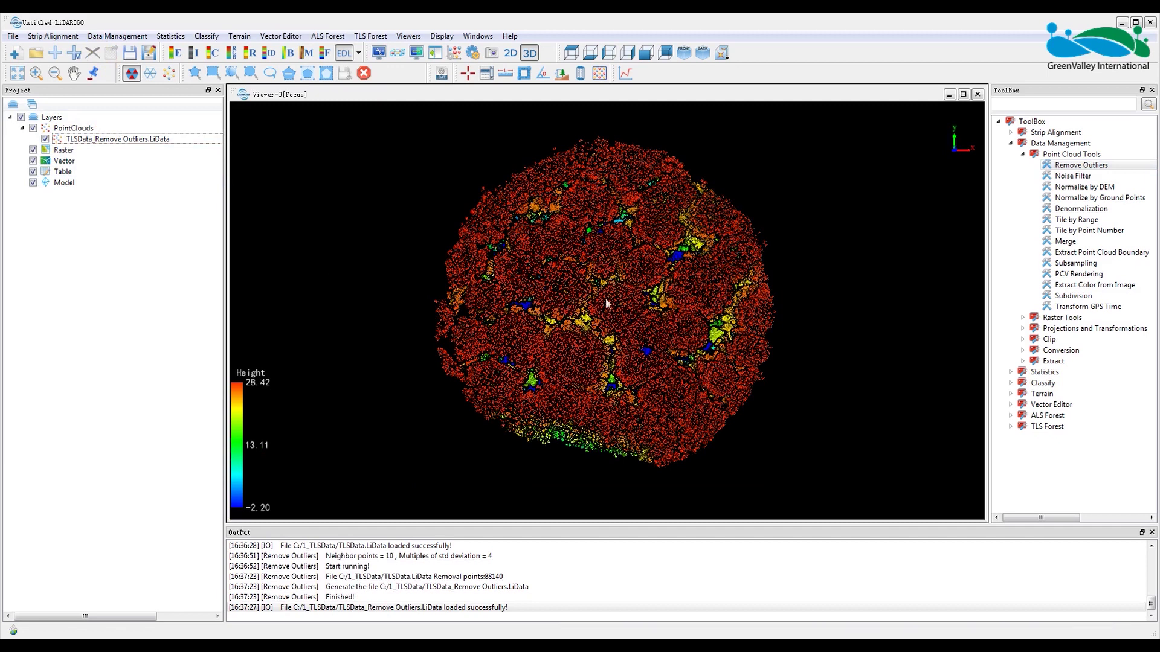
drag(619, 374, 644, 298)
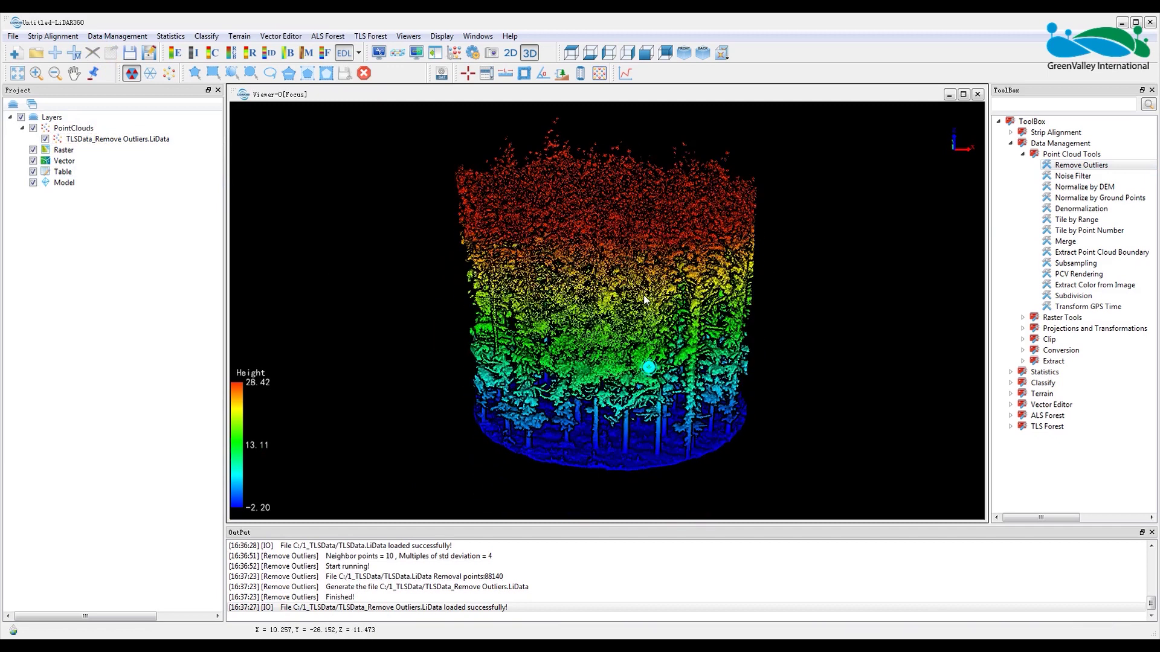
click(1011, 426)
Run Filter Ground Points with grid size 0.1 and ground thickness 0.1.
double_click(1063, 448)
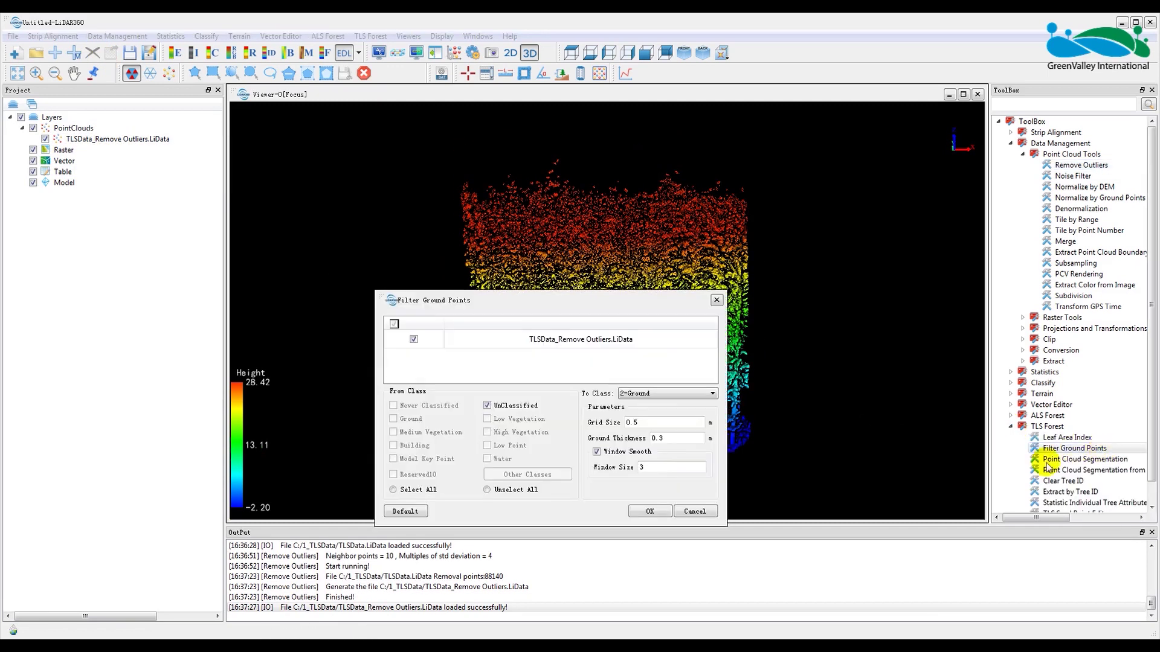
double_click(637, 425)
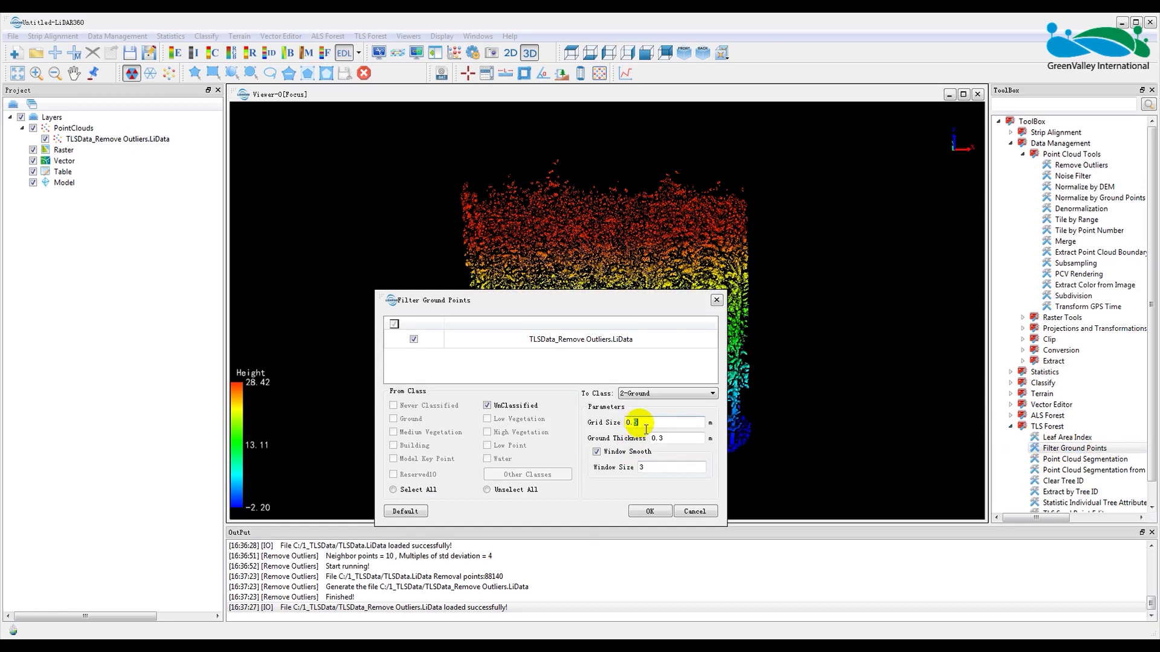
text(1)
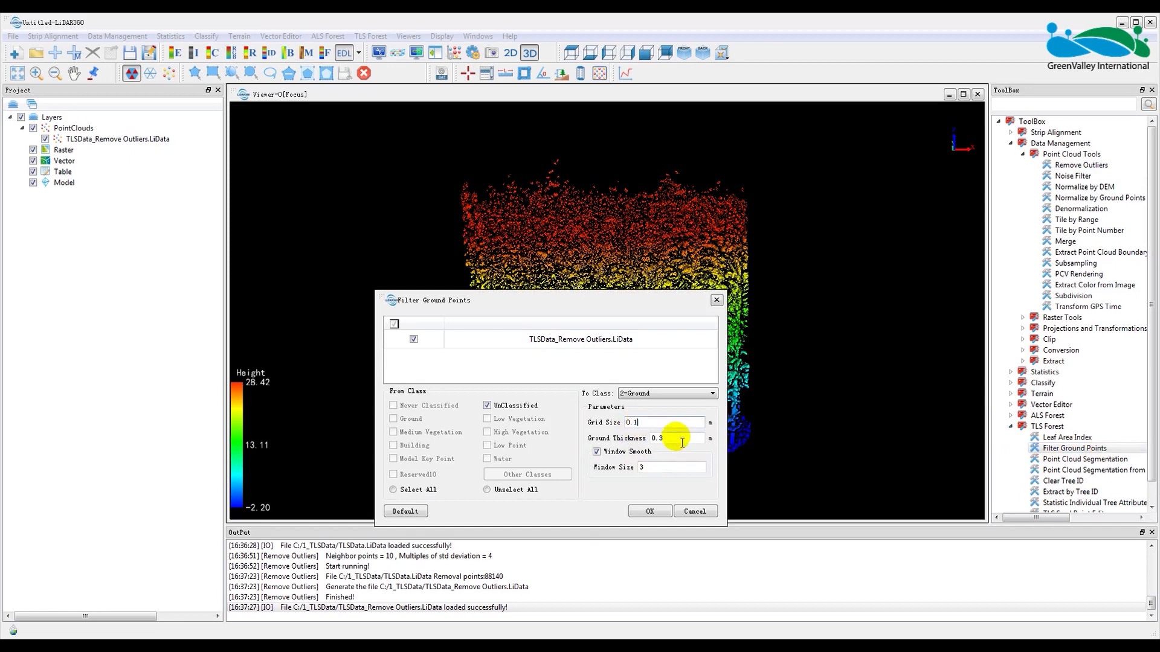
click(671, 439)
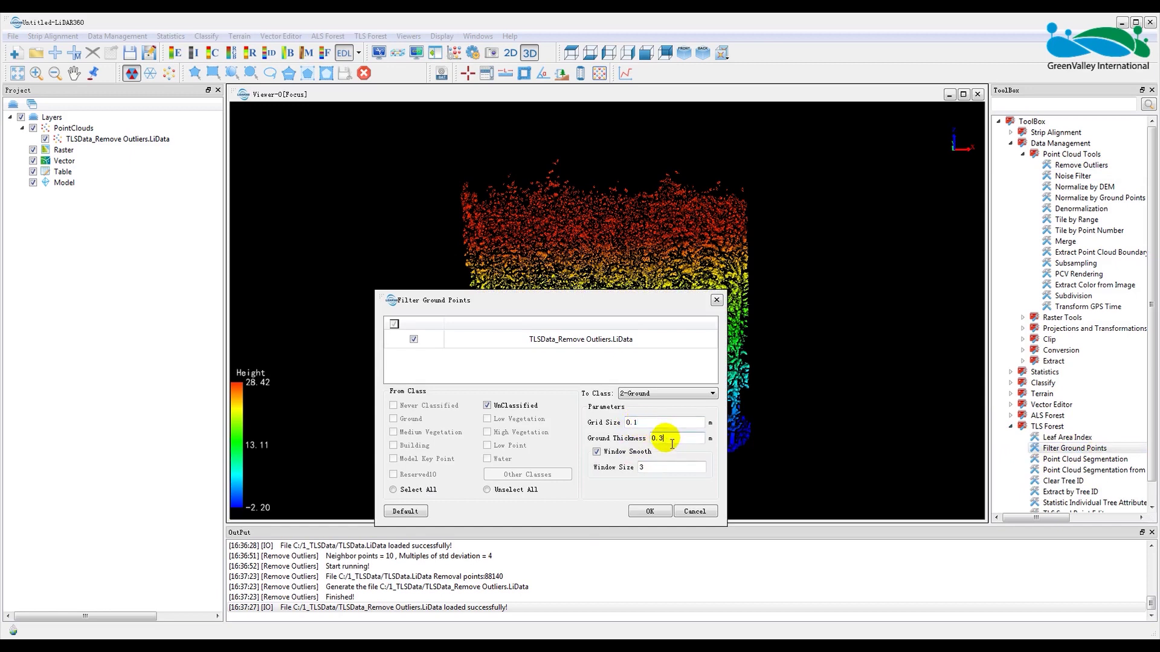
text(1)
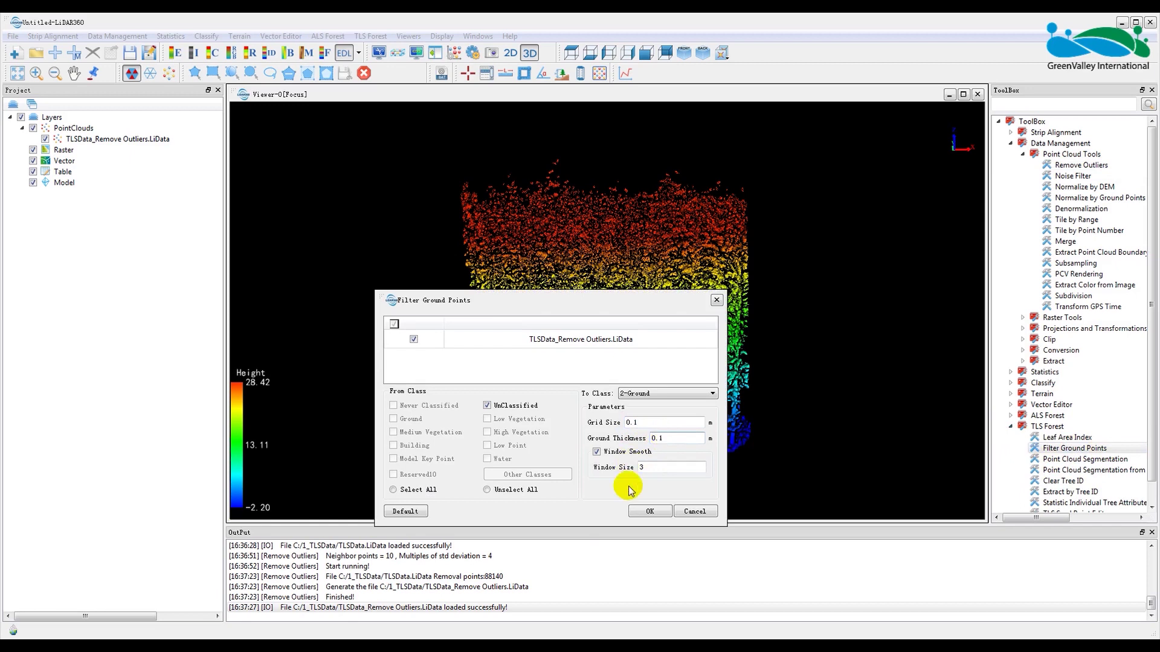
click(649, 512)
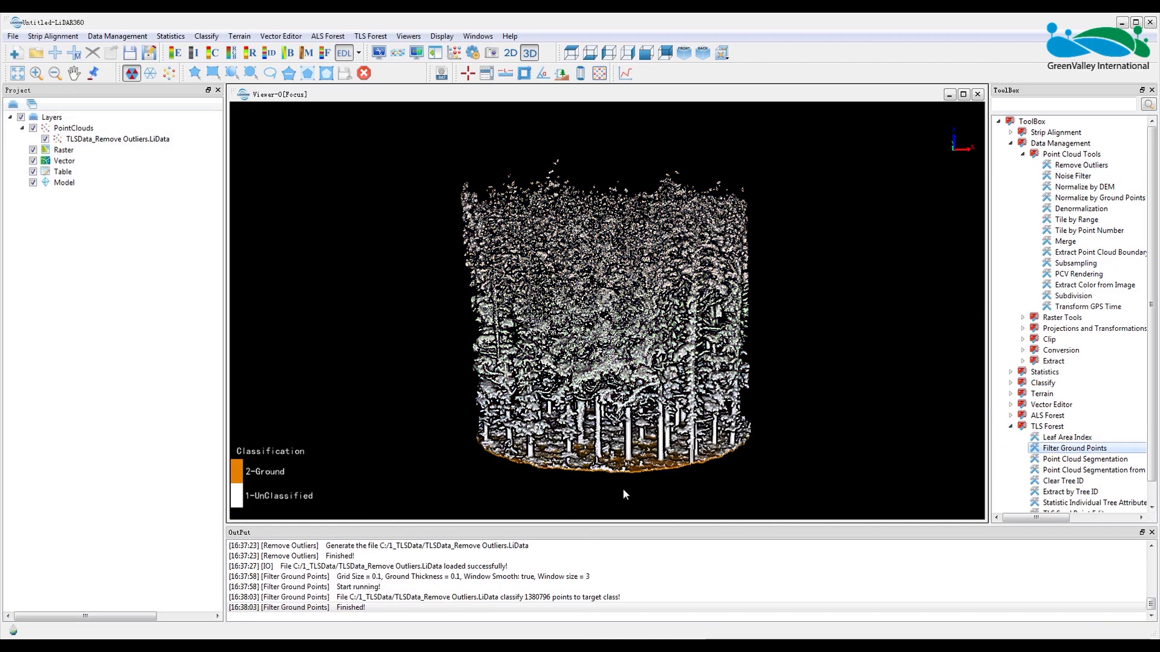
Colour by classification, briefly hiding UnClassified to inspect orange ground points, then show all classes.
click(215, 58)
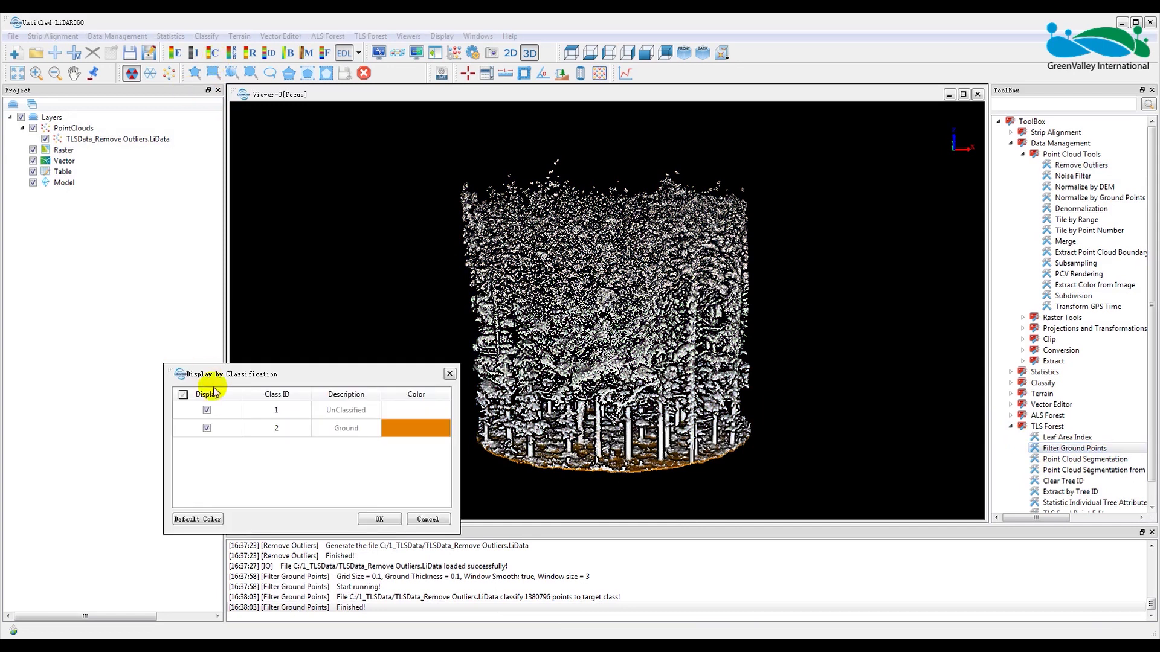
click(206, 410)
click(380, 519)
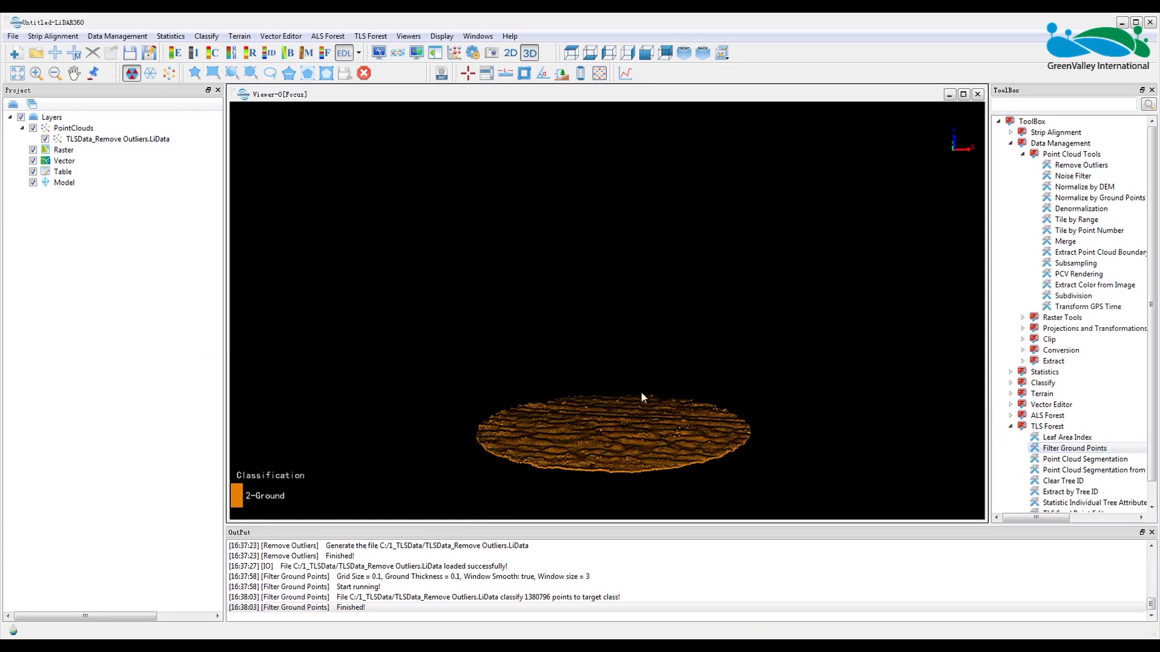
drag(642, 399, 599, 340)
drag(613, 381, 567, 372)
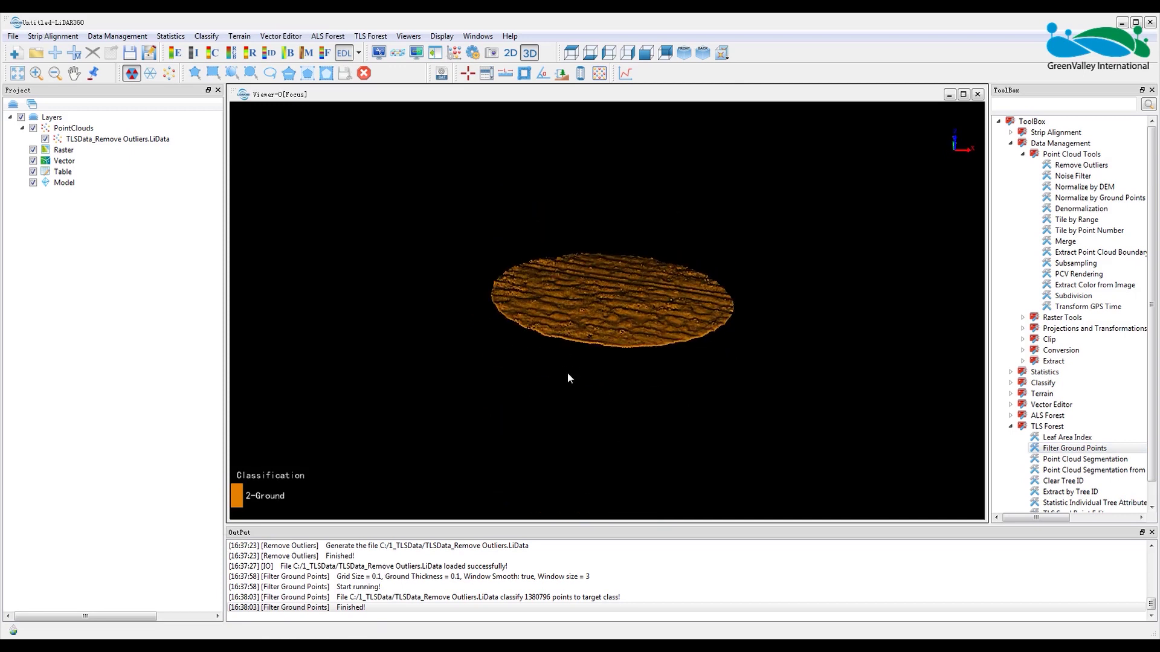
click(210, 58)
click(189, 399)
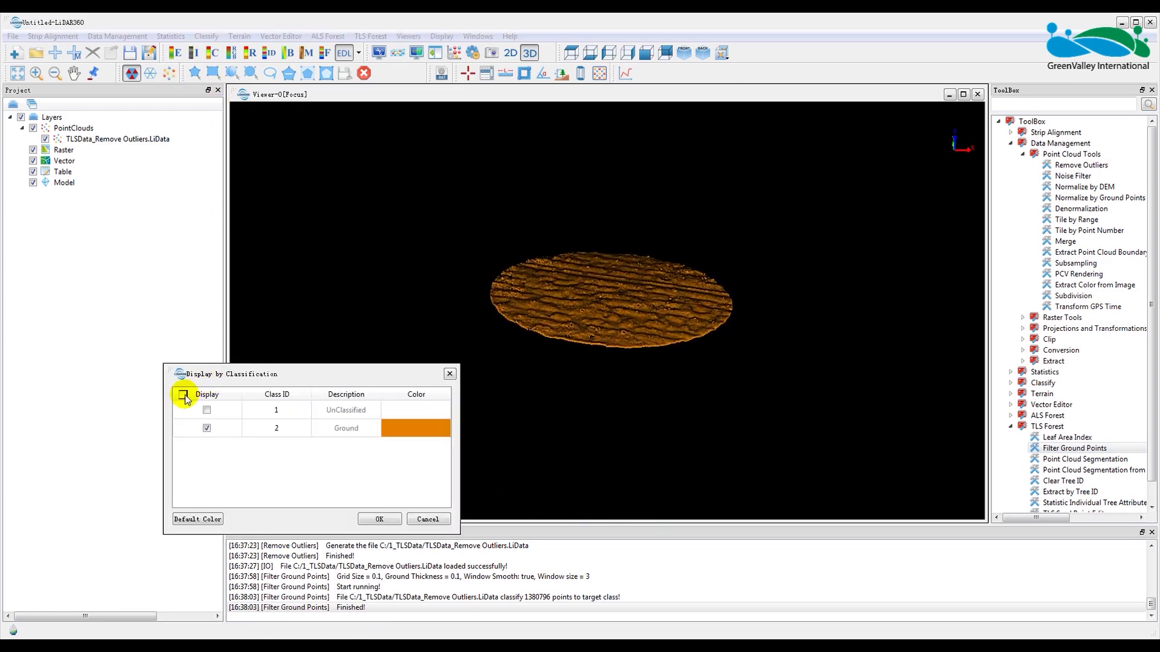
click(373, 514)
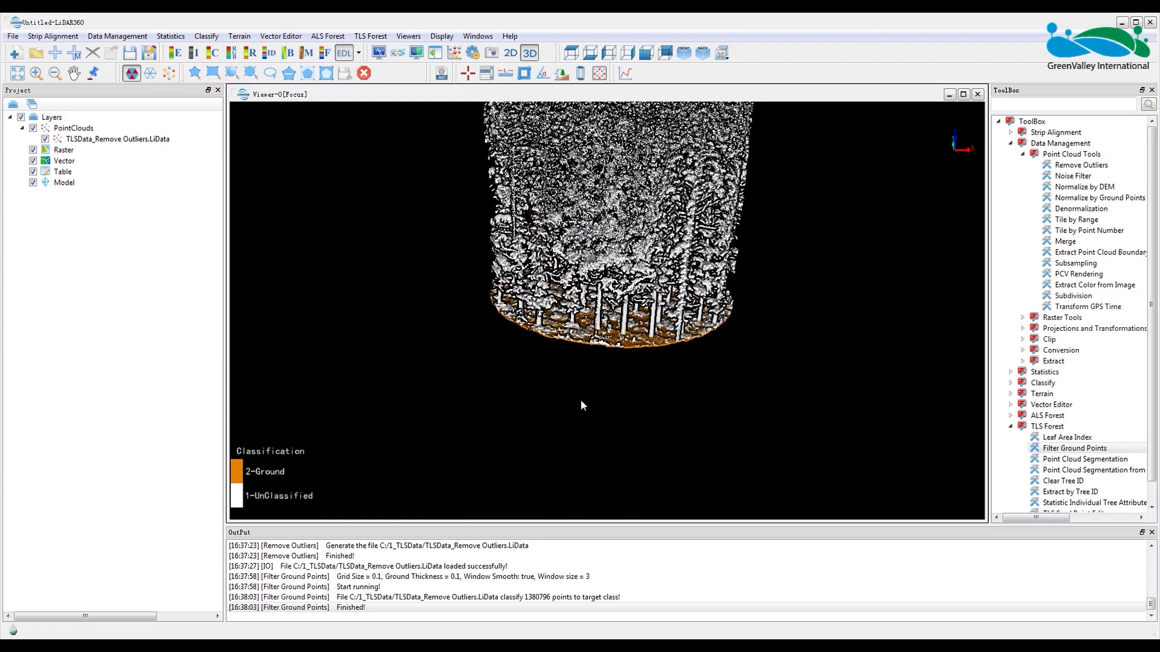
Normalize the cloud by ground points, add the result, and remove the outlier-removed layer.
drag(581, 400, 579, 493)
click(1082, 187)
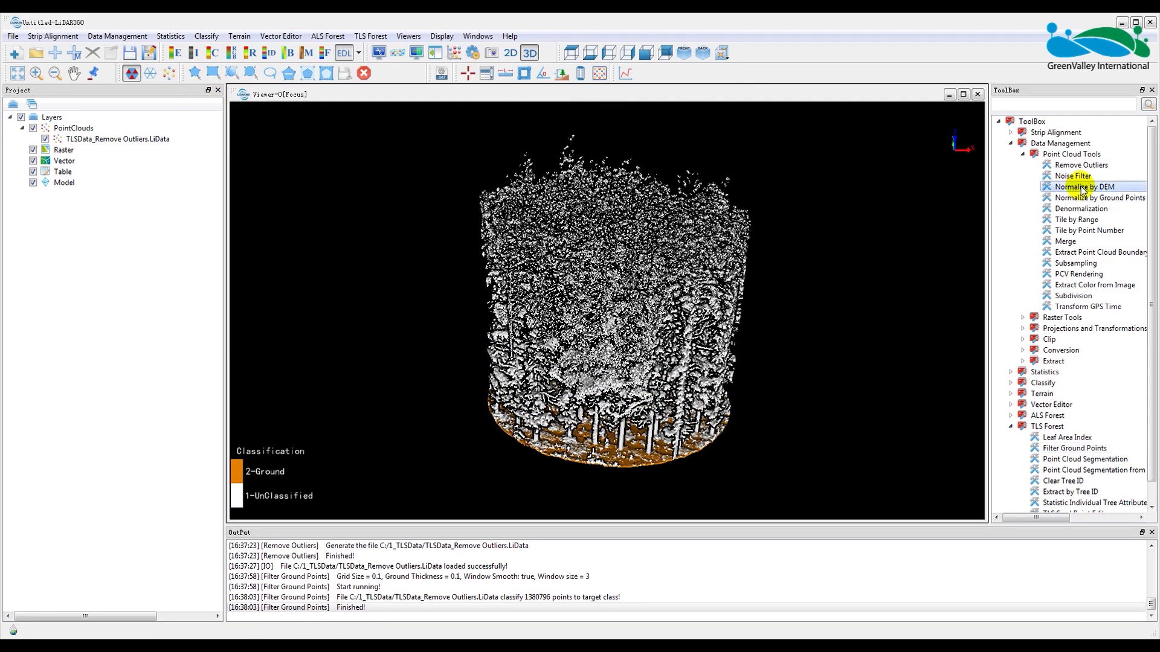
double_click(1112, 199)
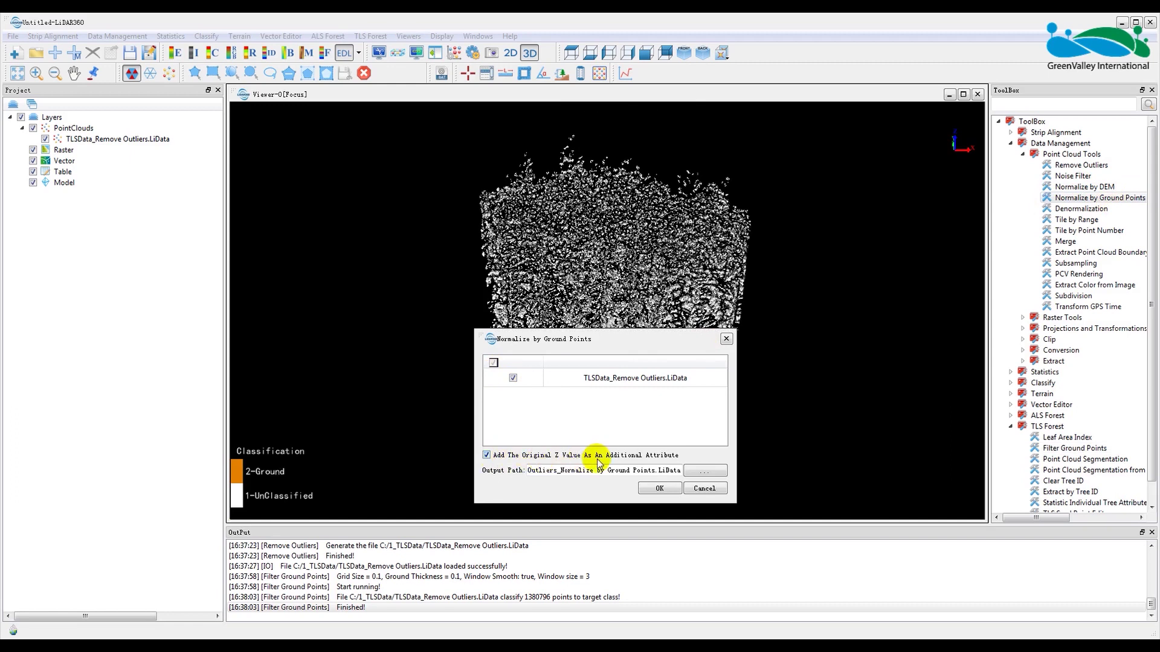
click(658, 488)
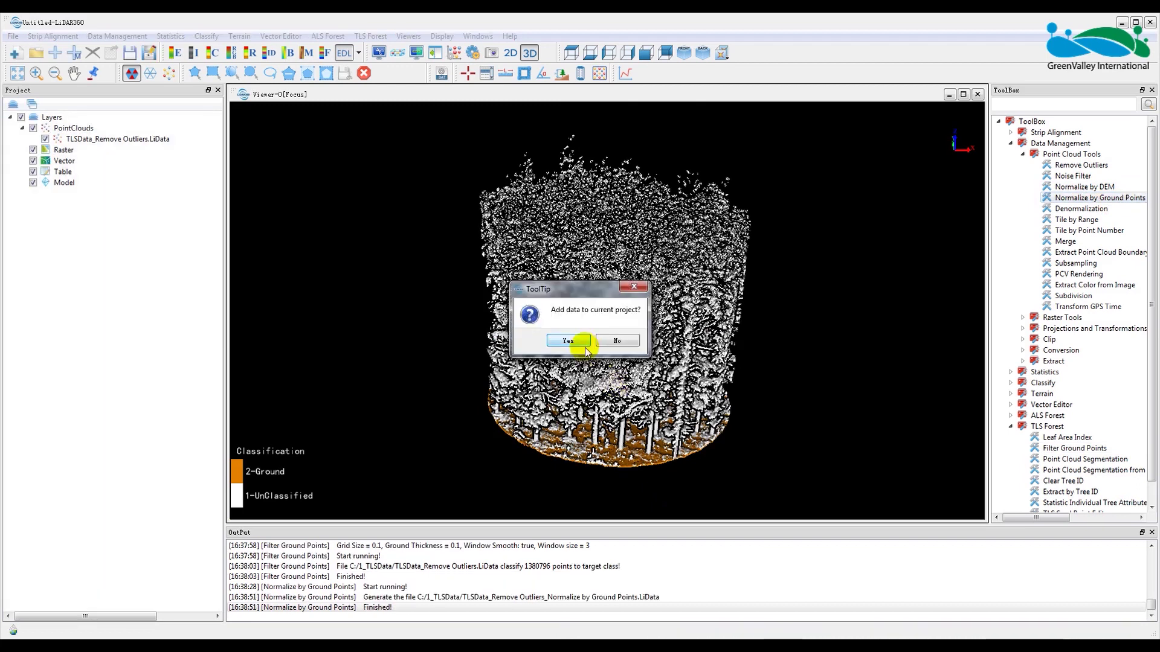
click(583, 345)
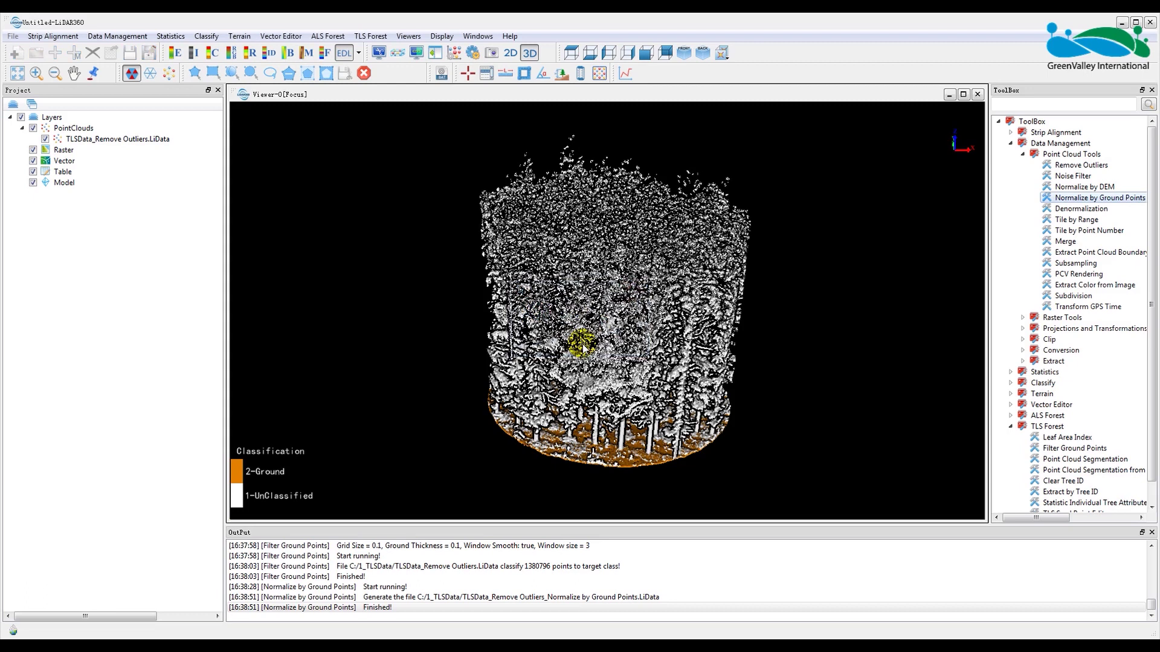
click(154, 150)
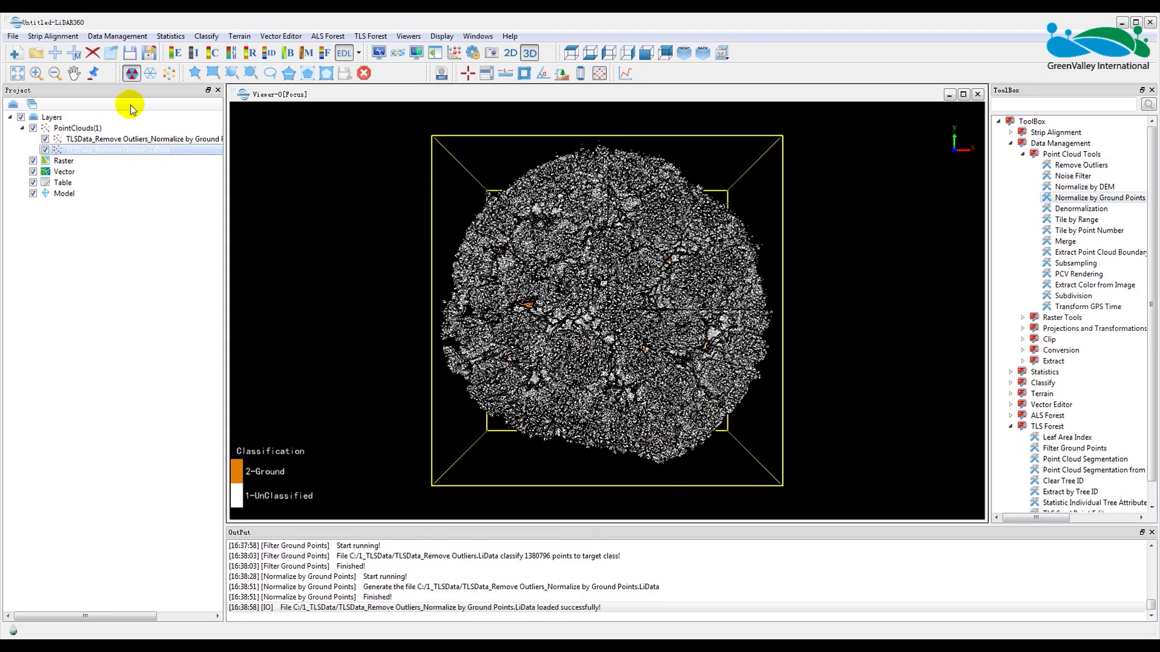
click(93, 54)
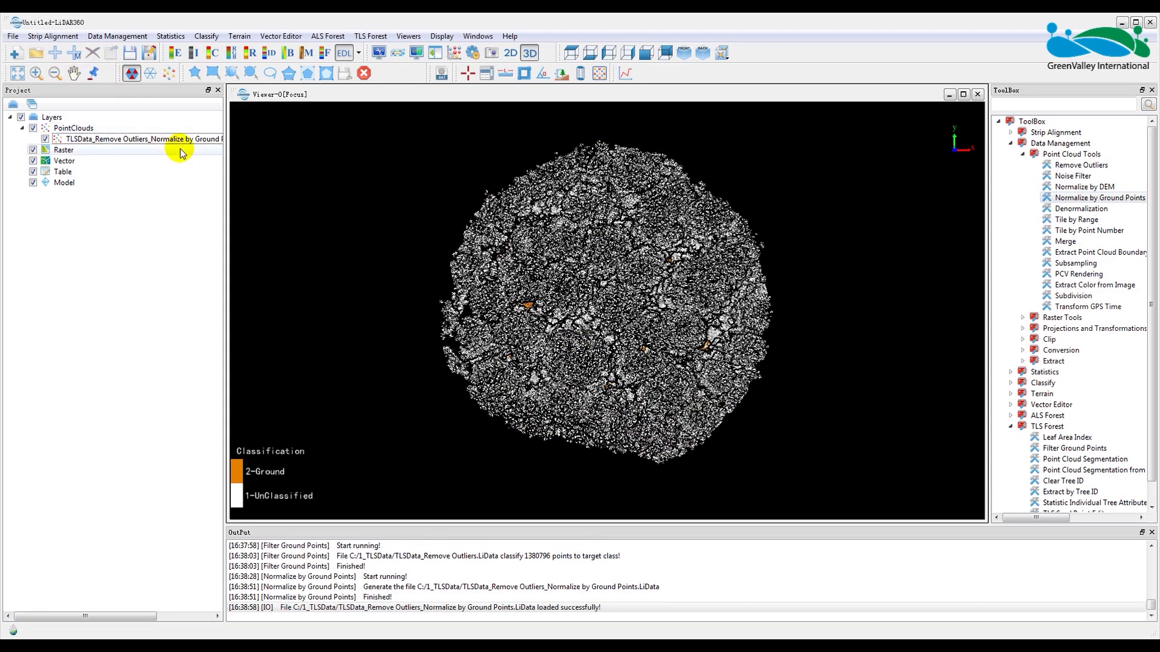
Start TLS Seed Point Editor on the normalized cloud with height 1.2–1.4 and DBH 0.05–1.
click(1074, 493)
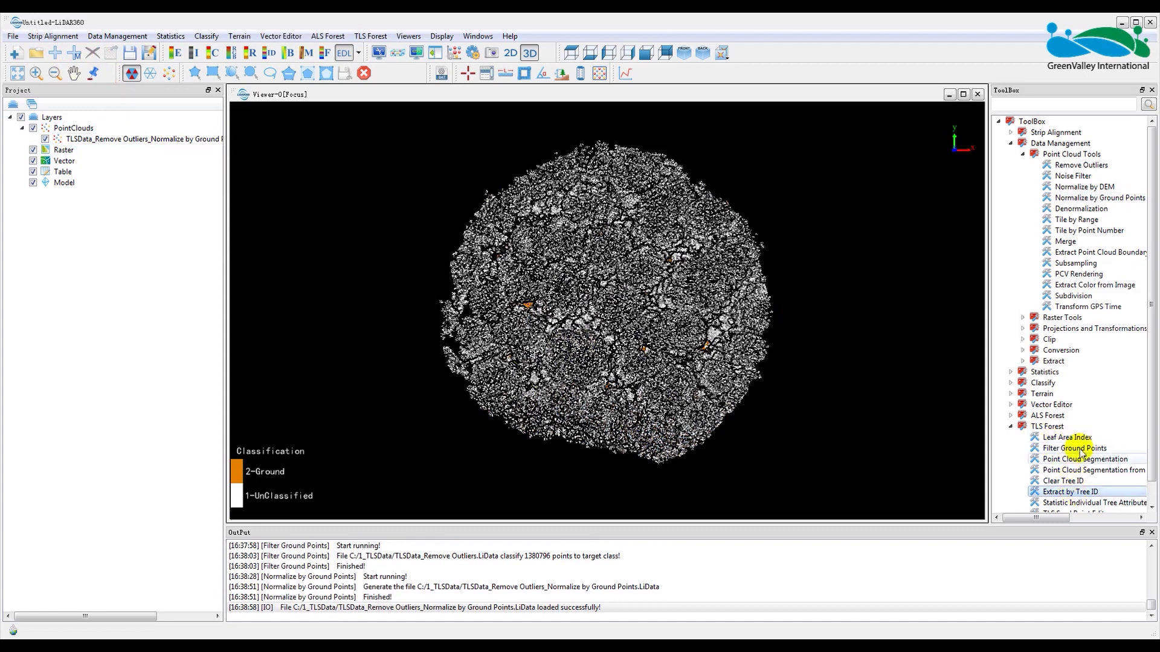
scroll(1080, 452, down, 1)
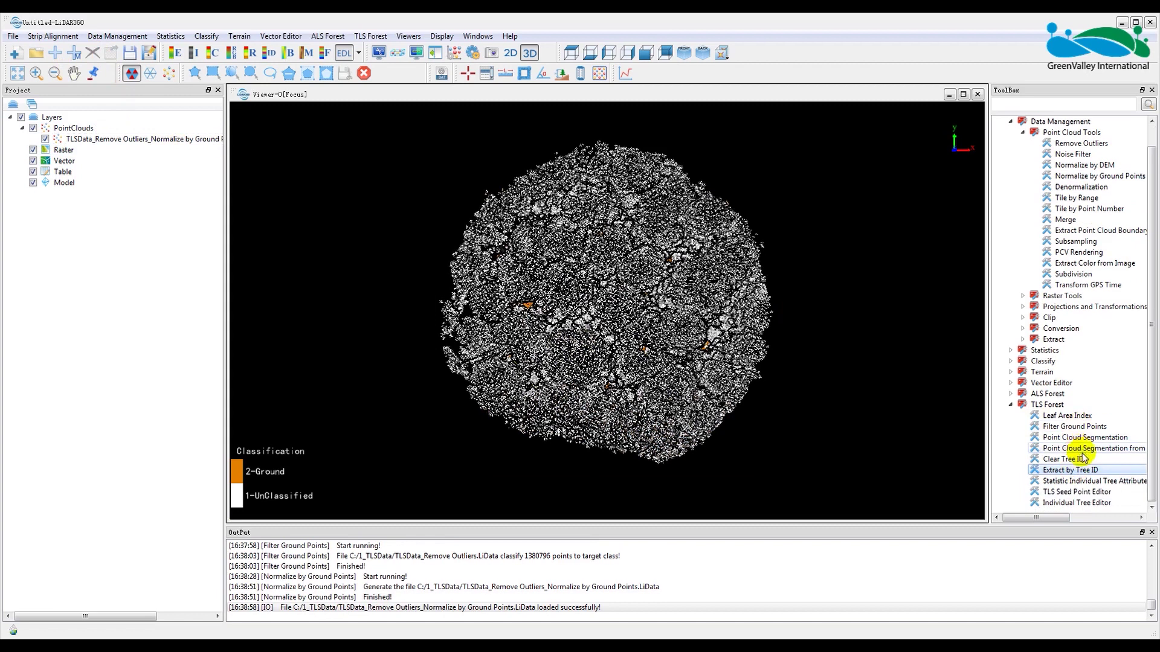
double_click(1066, 493)
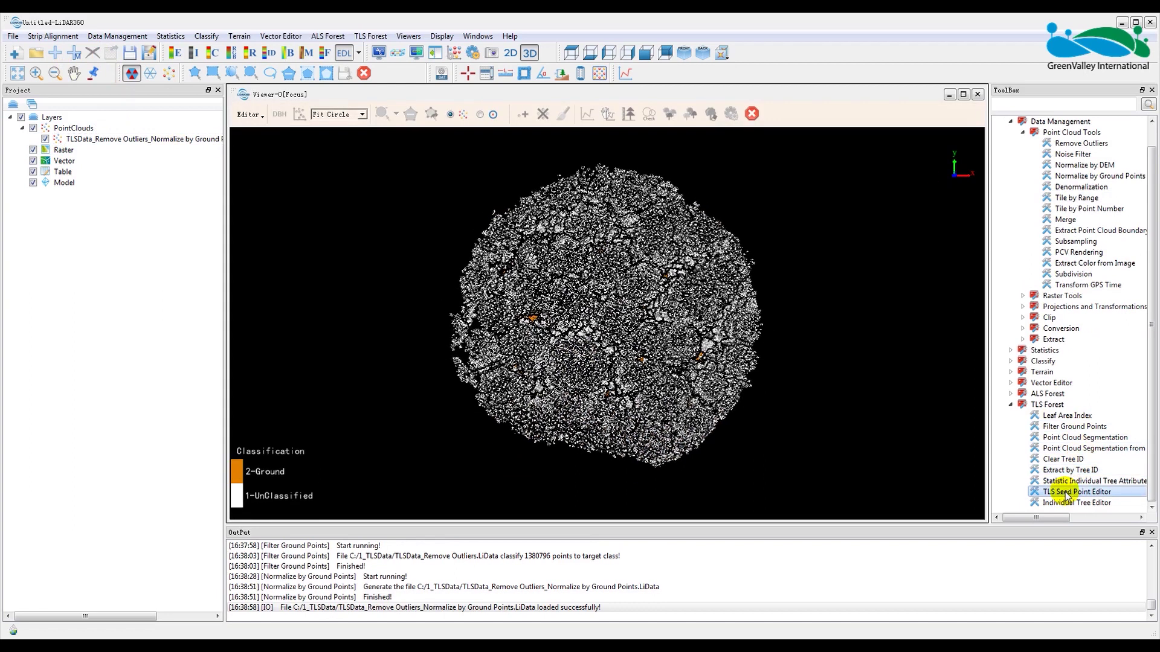
click(258, 116)
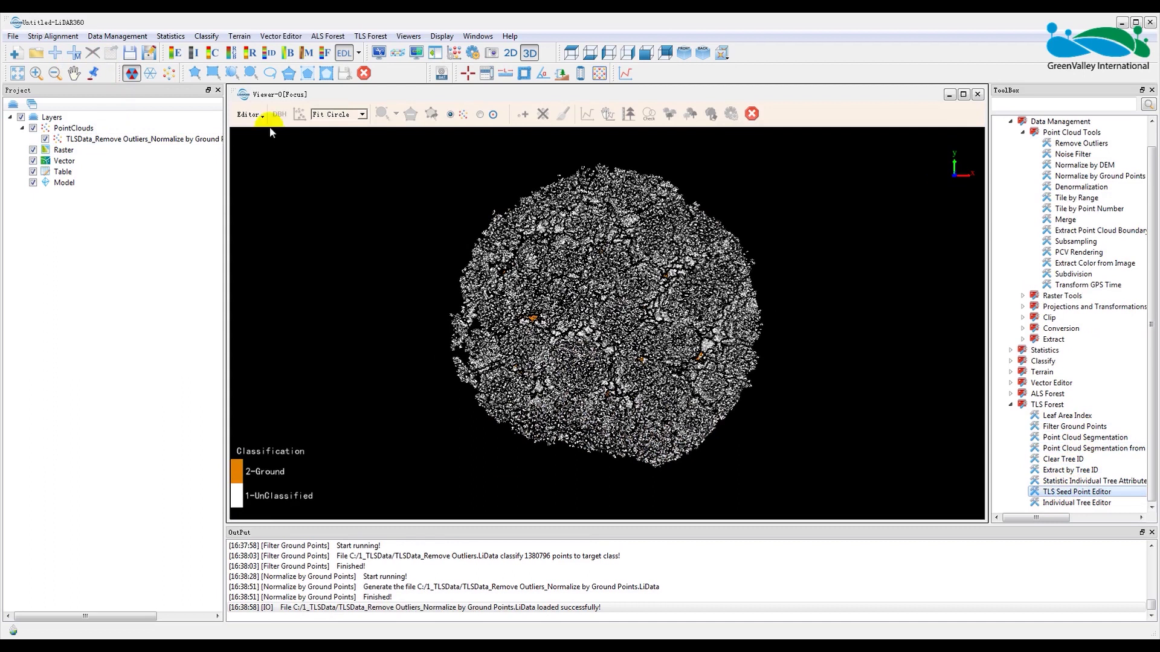
click(258, 115)
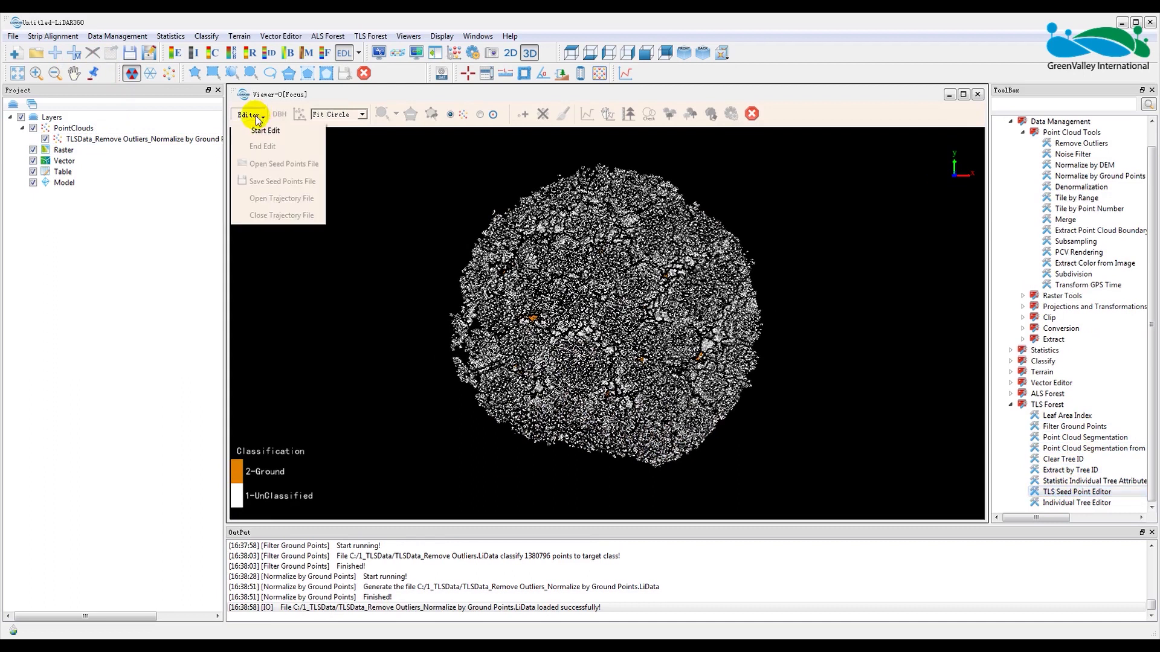
click(266, 131)
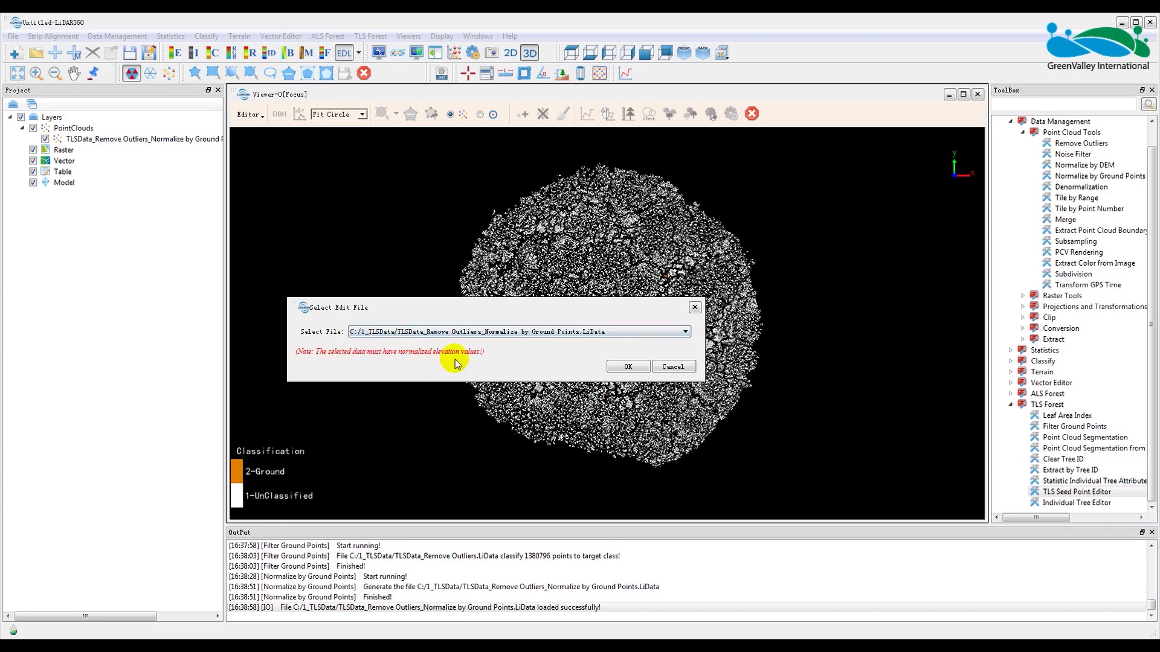
click(628, 366)
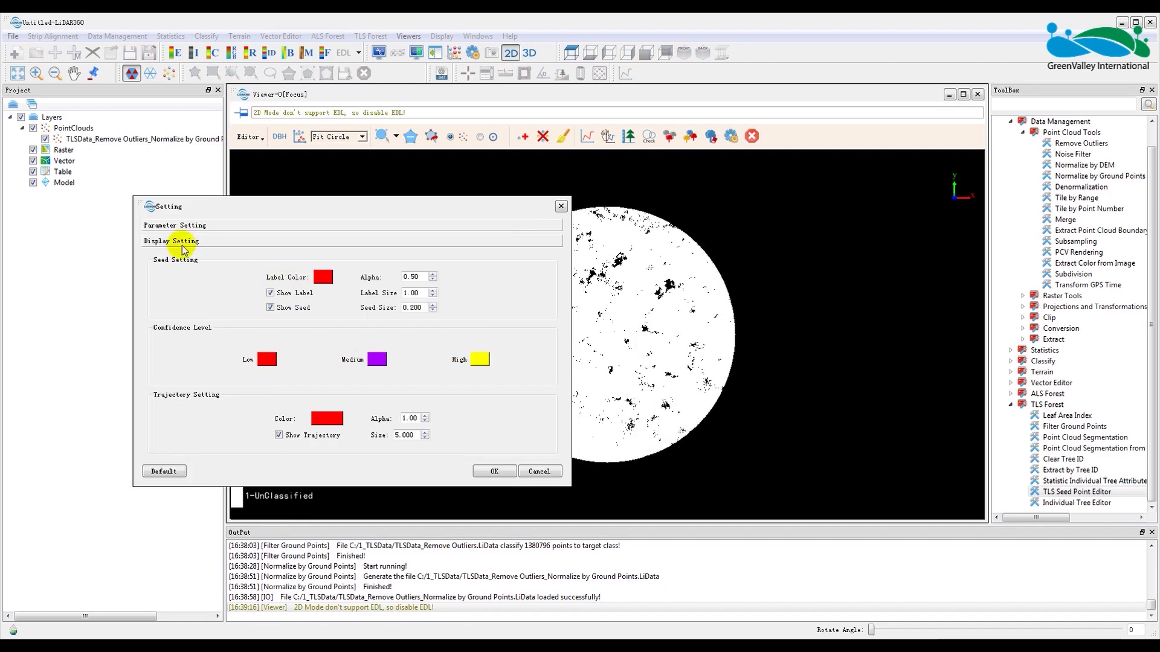
click(184, 225)
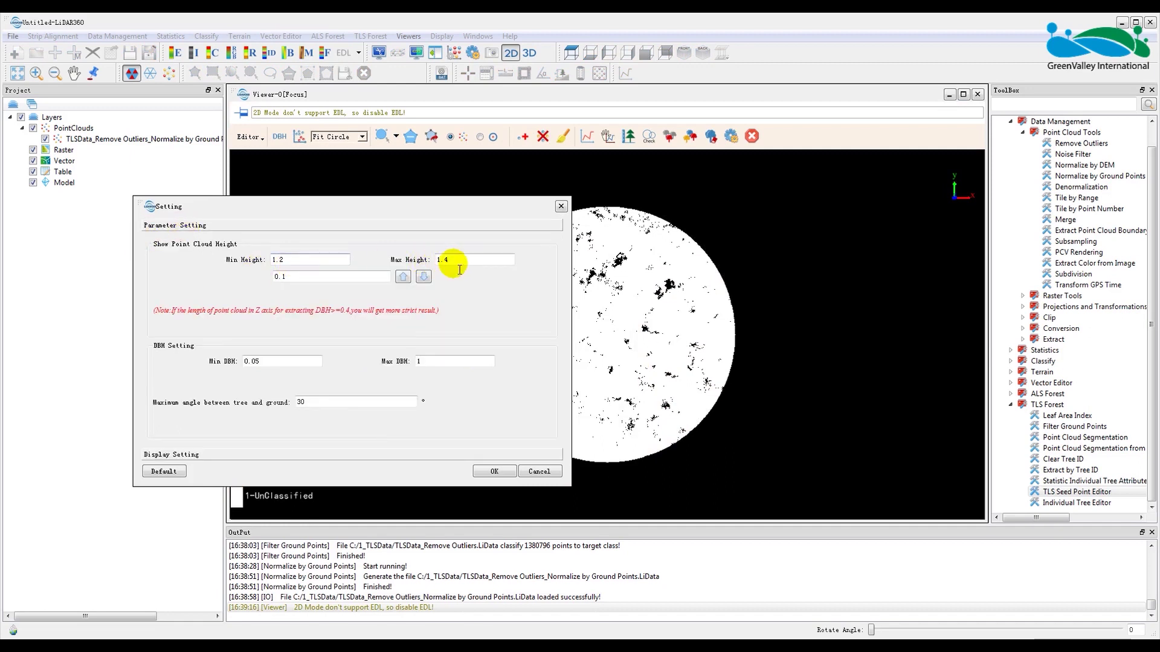
click(262, 456)
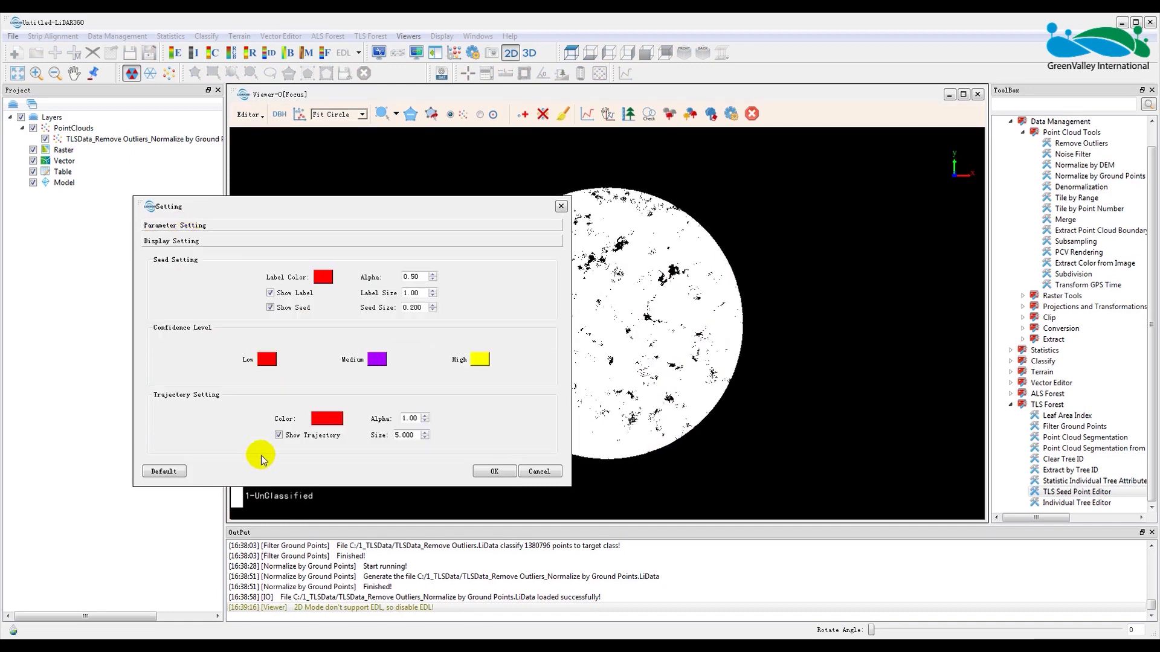
Accept the seed editor settings and run Batch Extraction of DBH with minimum 10 points.
click(488, 472)
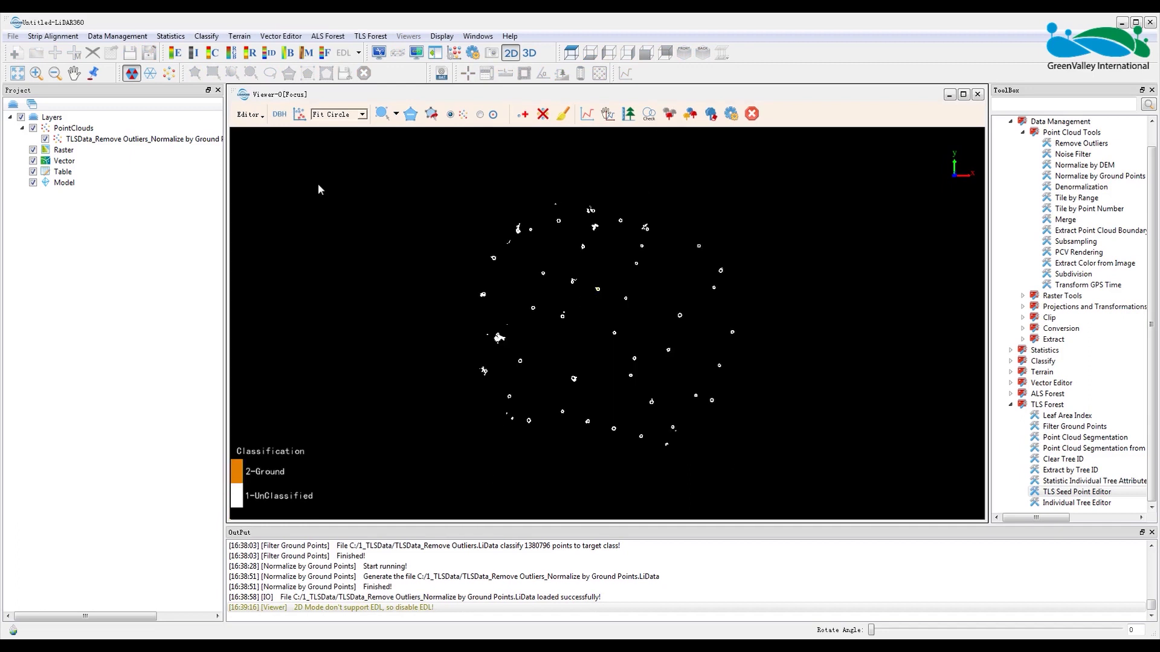
click(299, 113)
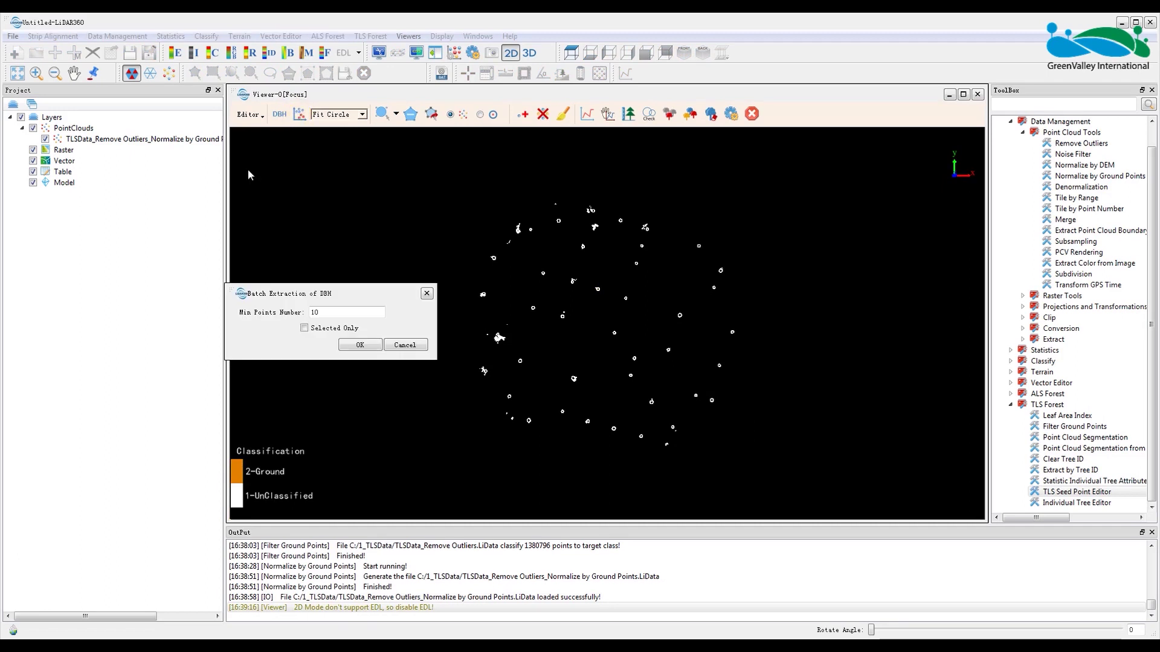
click(357, 346)
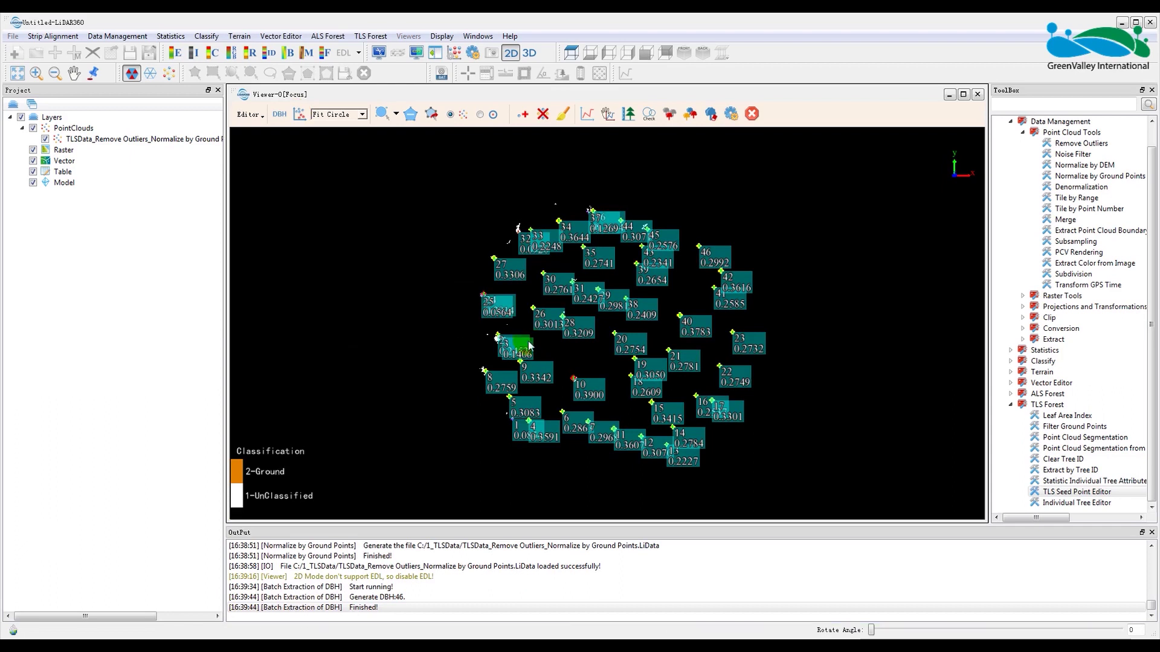
Zoom in and pan across the stem slice to inspect the fitted trunk circles and DBH labels.
scroll(510, 358, up, 1)
scroll(509, 356, up, 3)
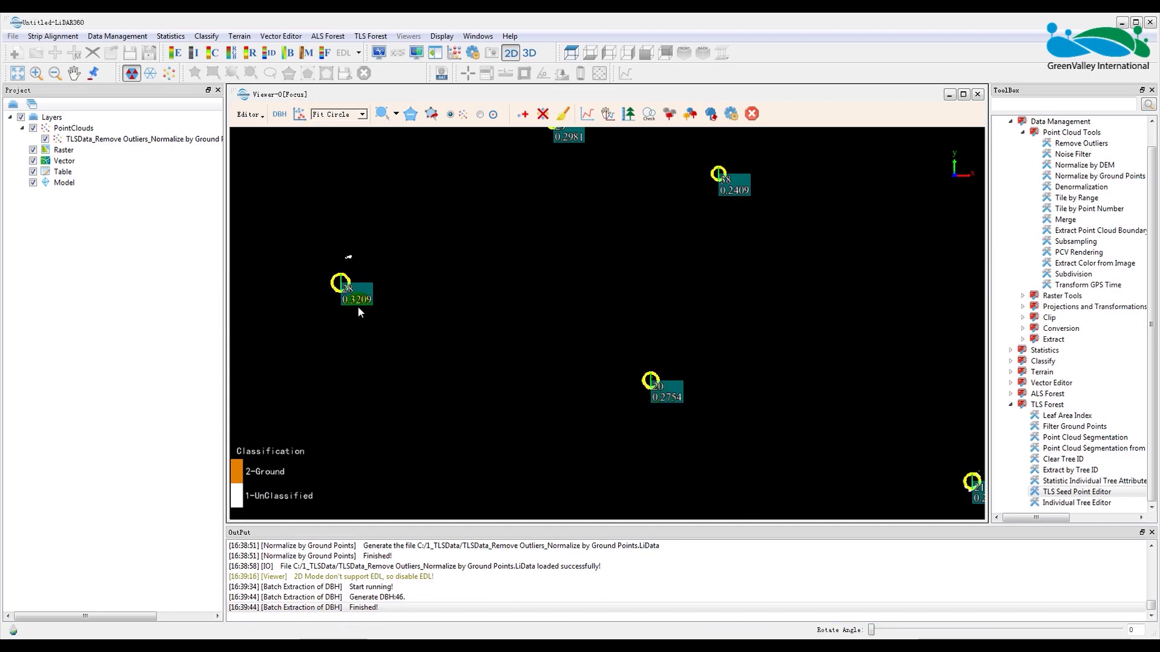
drag(353, 309, 615, 389)
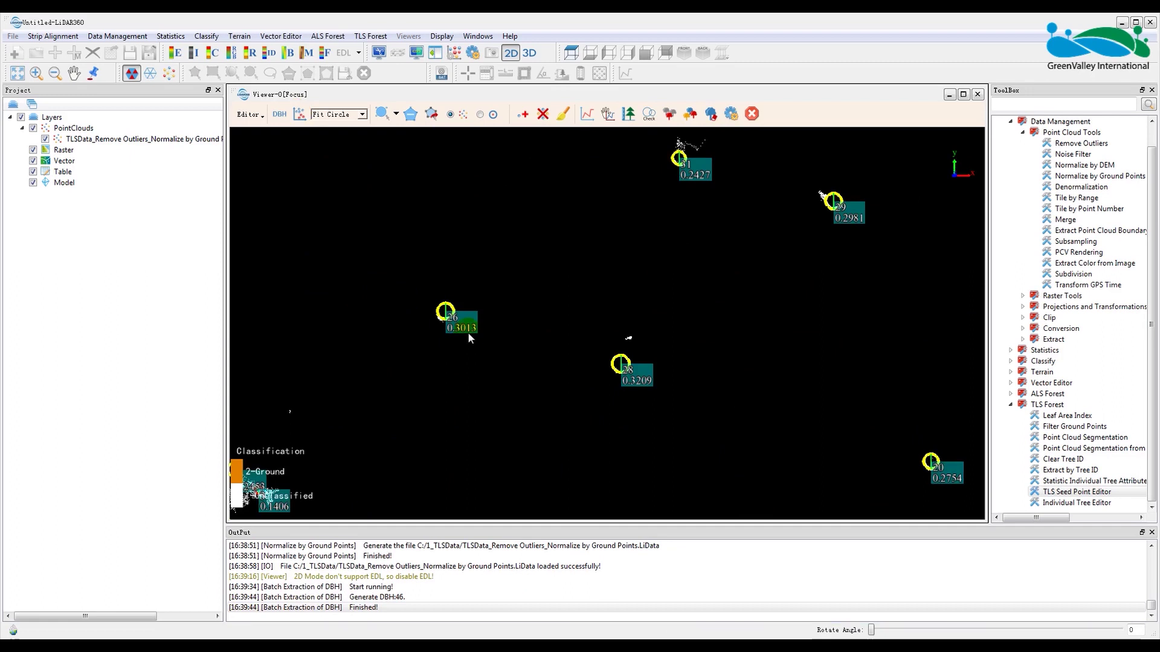
drag(436, 318, 739, 328)
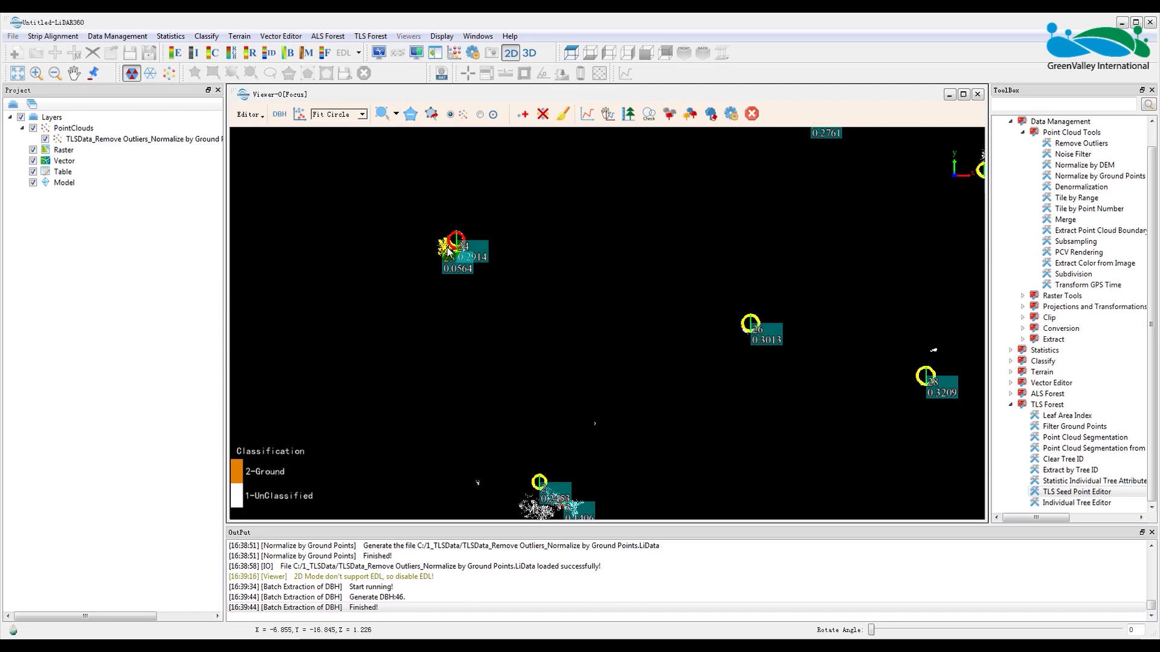
drag(447, 251, 451, 298)
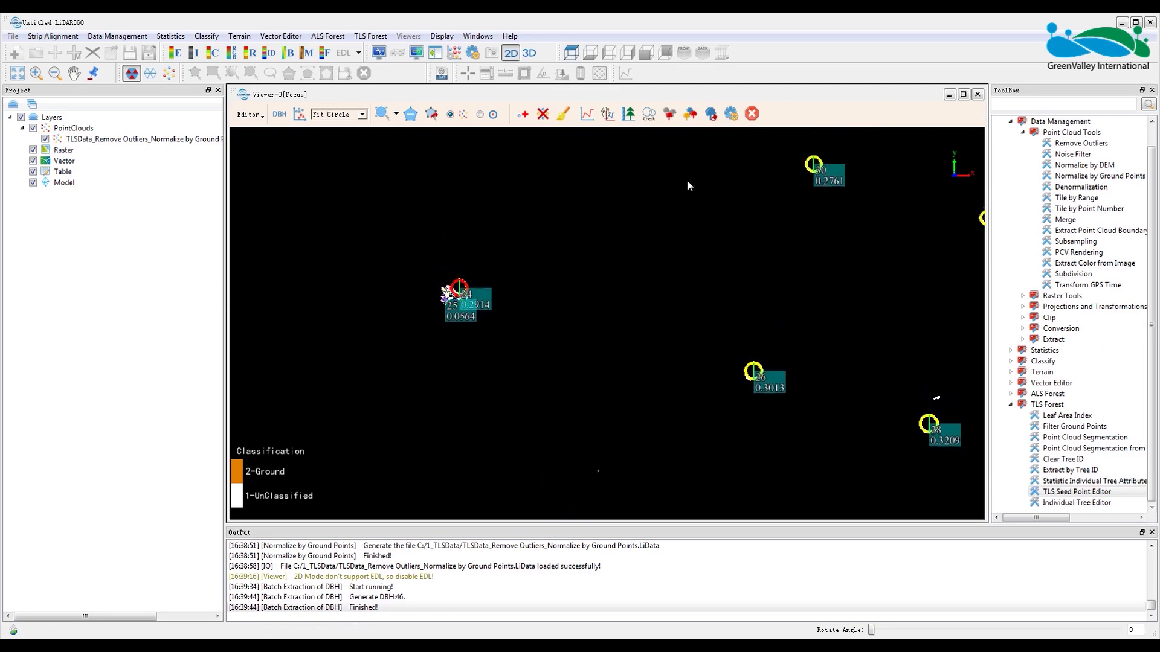
Apply a Tree Filter in Show mode for Low and Middle confidence levels.
click(669, 114)
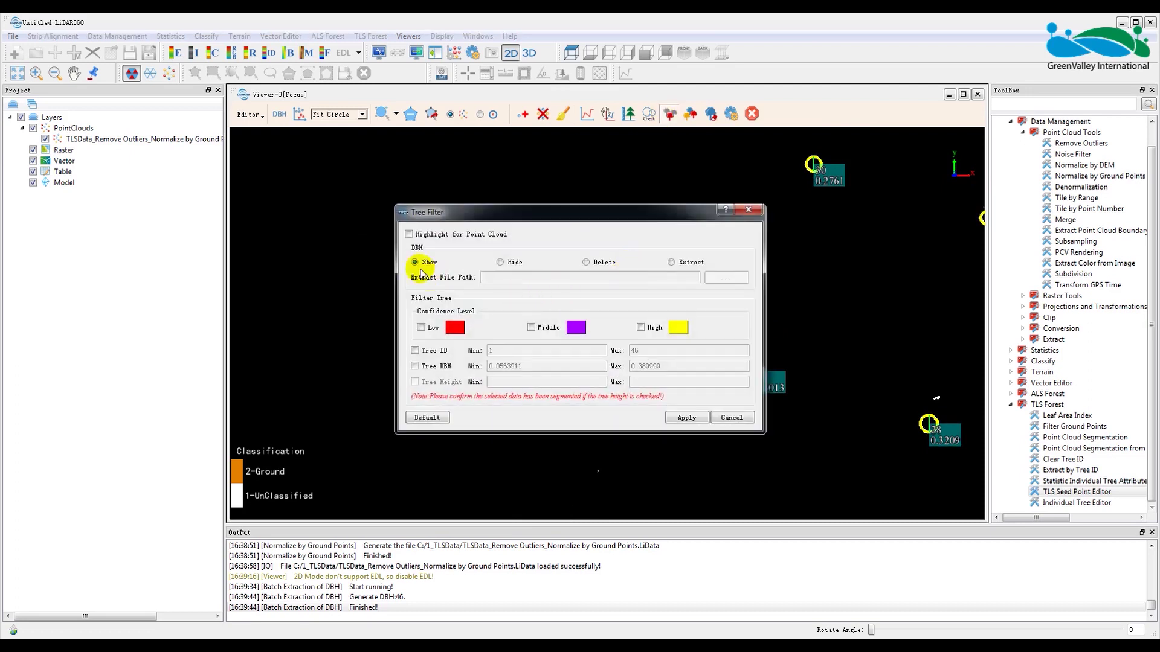
click(421, 327)
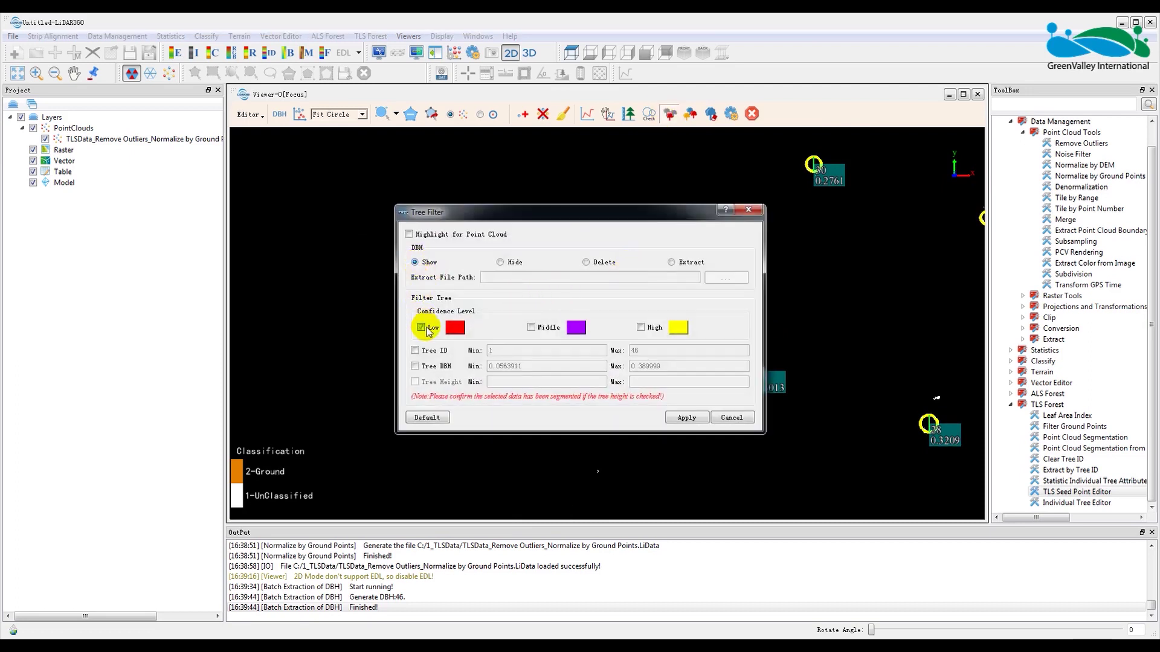
click(531, 327)
drag(581, 222, 311, 336)
click(416, 531)
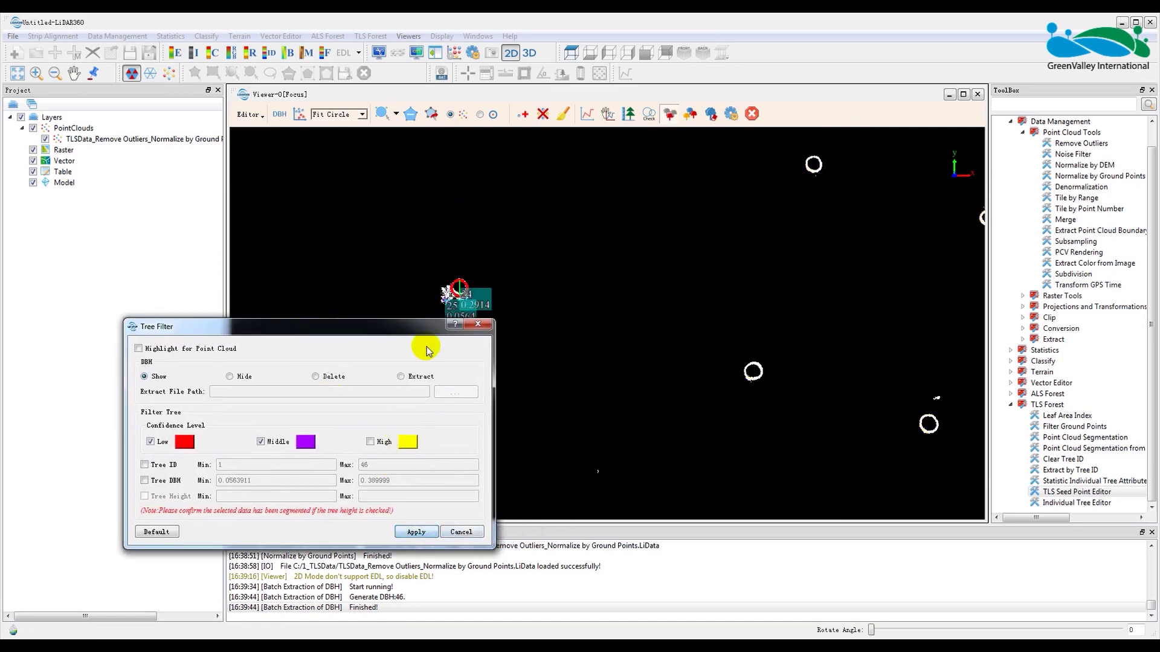
Move the filter settings aside, then zoom and rotate the 3D side view of the trunk.
click(585, 115)
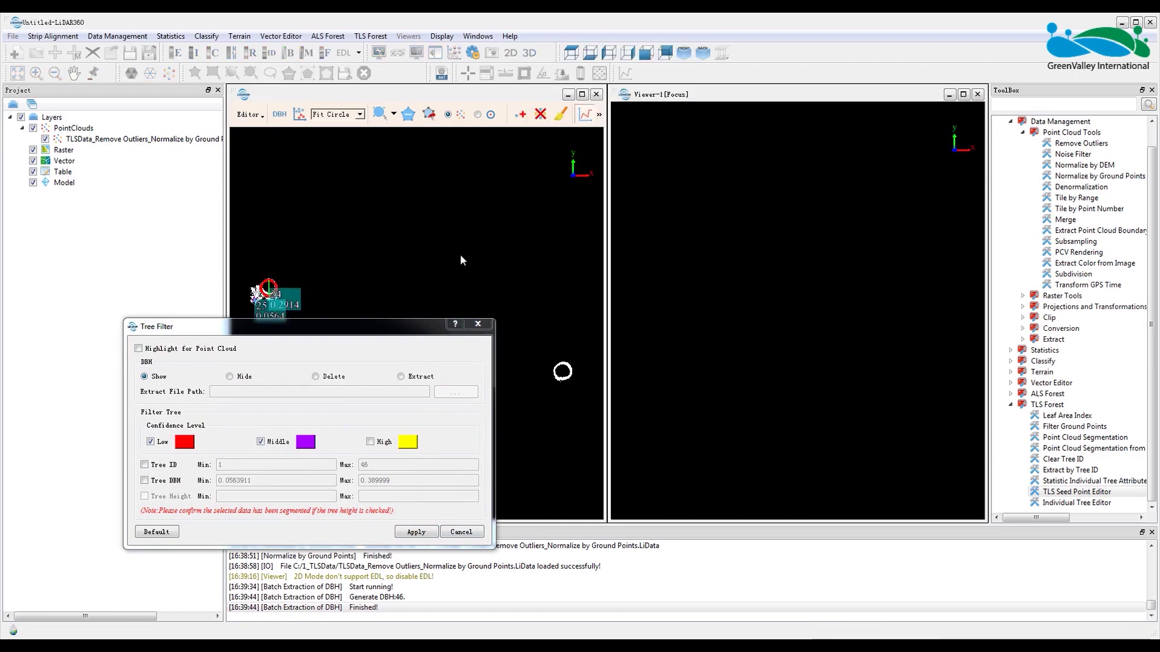
drag(284, 327, 238, 447)
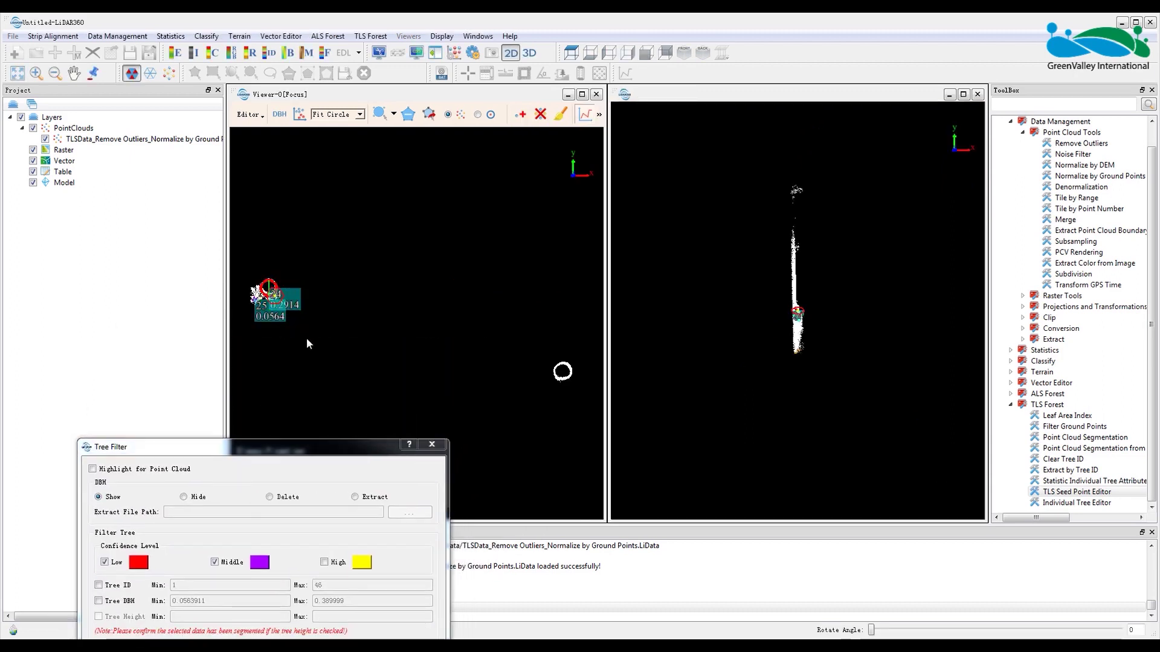
click(744, 312)
scroll(745, 311, up, 5)
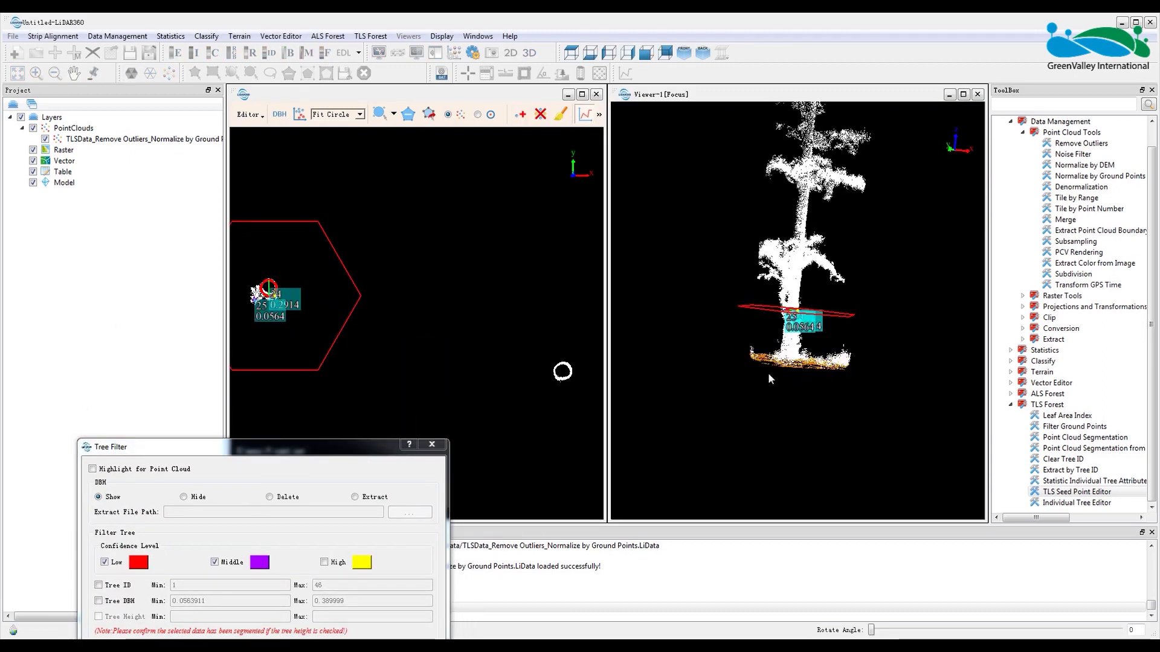
scroll(758, 352, up, 2)
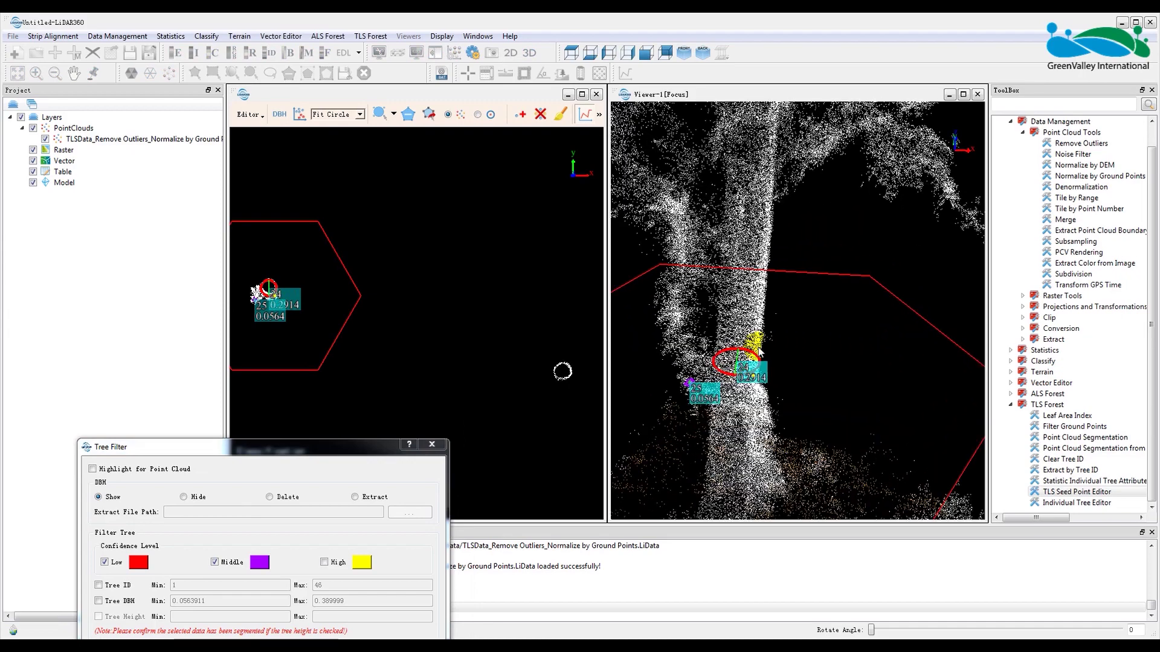
scroll(733, 364, up, 3)
drag(773, 404, 894, 407)
scroll(369, 292, down, 5)
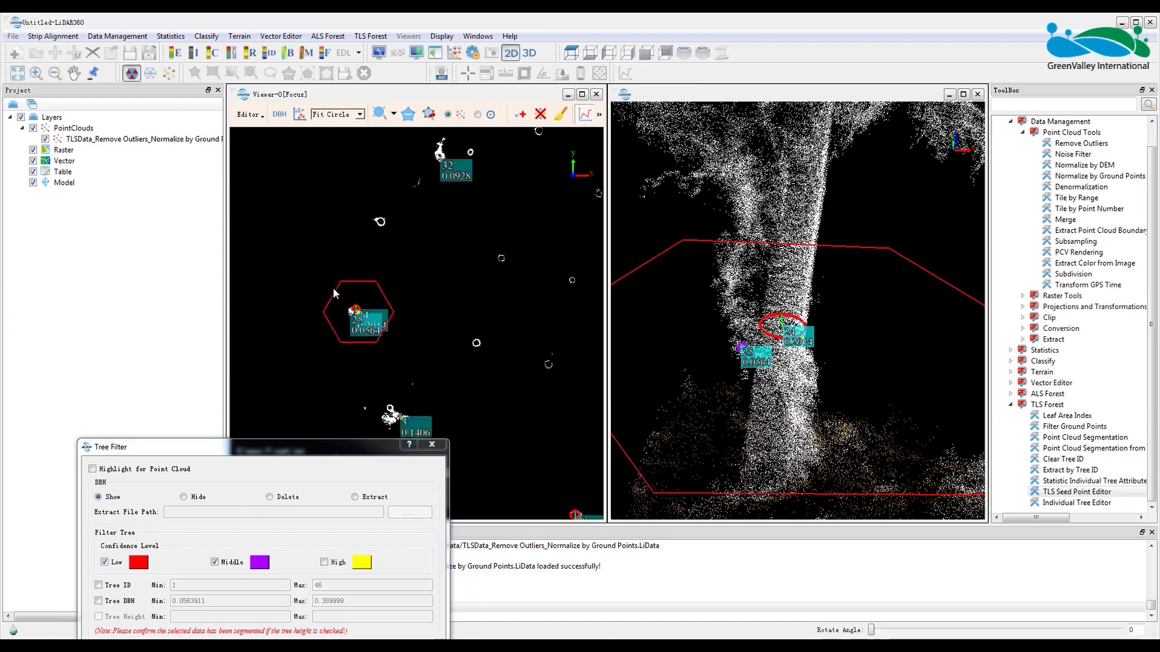
Place the profile region on tree 1 and turn Viewer-1 to a side view of its trunk.
drag(426, 321, 369, 185)
click(381, 347)
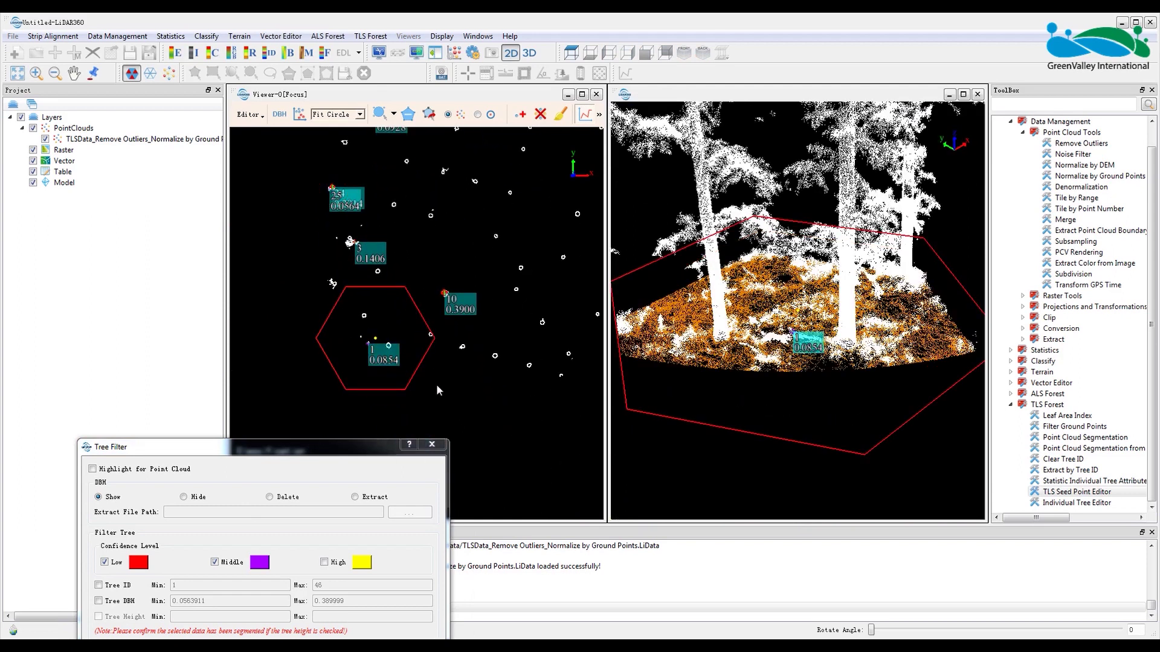
drag(743, 302, 739, 360)
scroll(735, 360, up, 5)
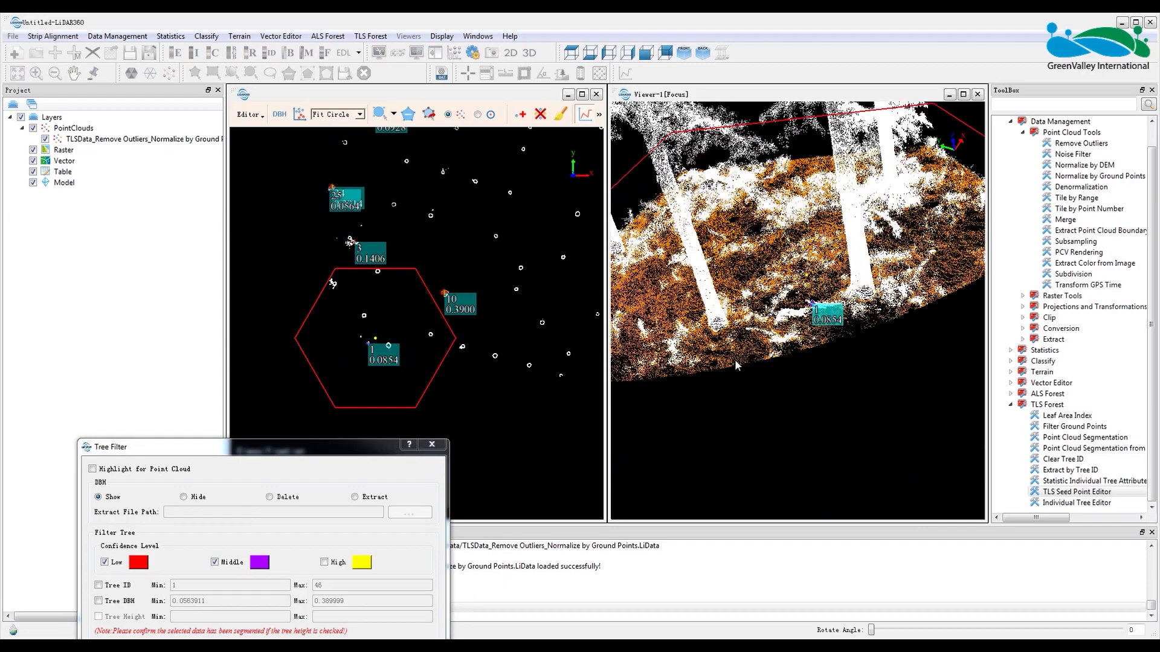
drag(876, 354, 710, 284)
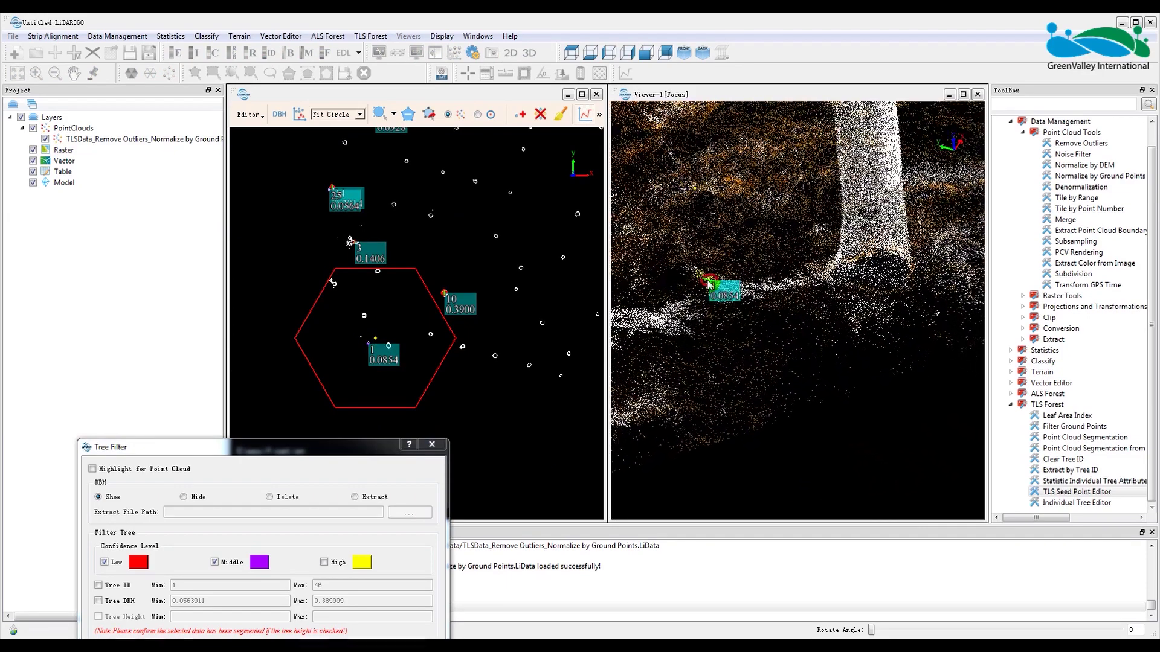
Switch to Select Seed Points mode and circle-select tree 1's seed in the 3D viewer.
click(474, 116)
click(458, 117)
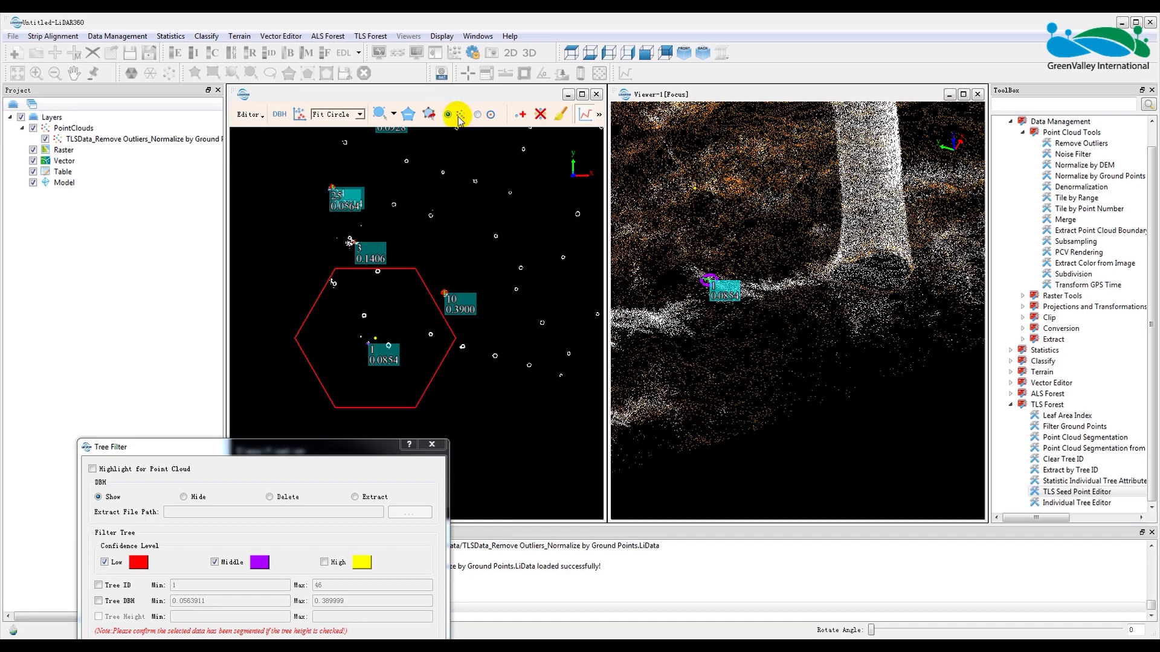
click(478, 117)
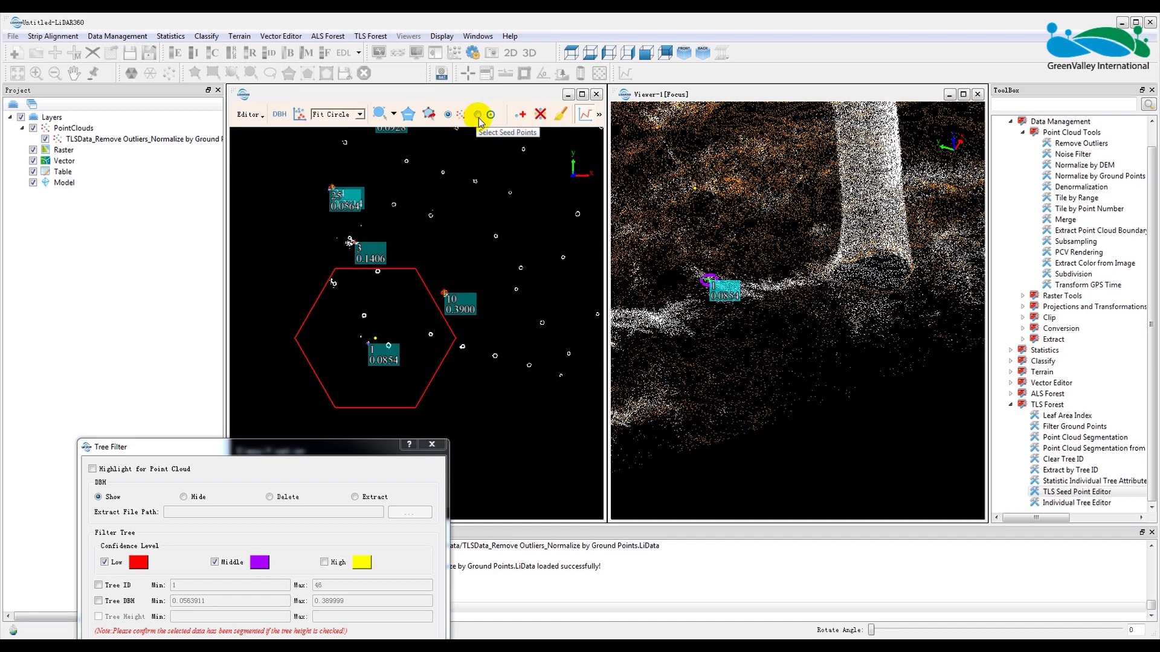
click(482, 121)
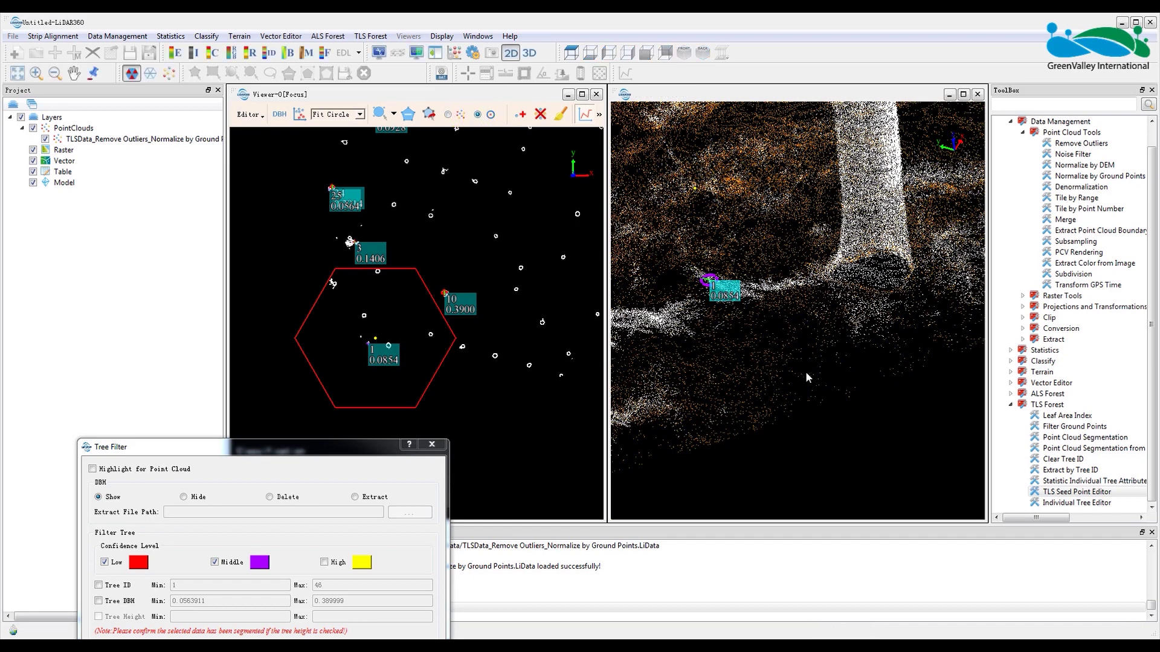
right_drag(776, 333, 817, 372)
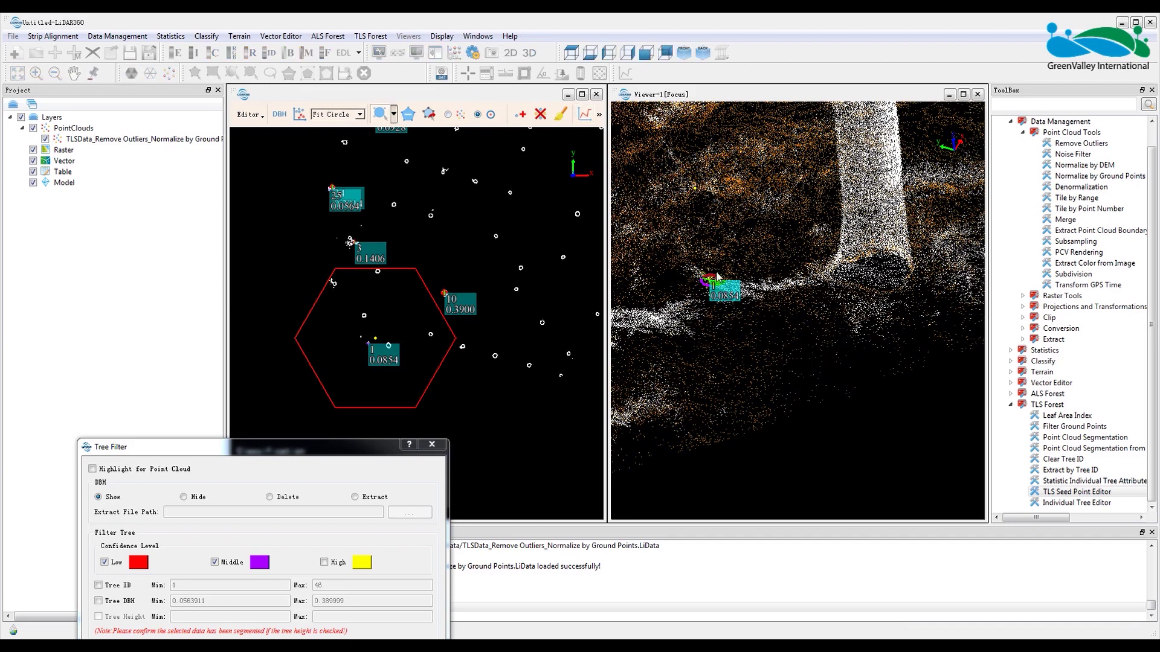
drag(704, 265, 732, 306)
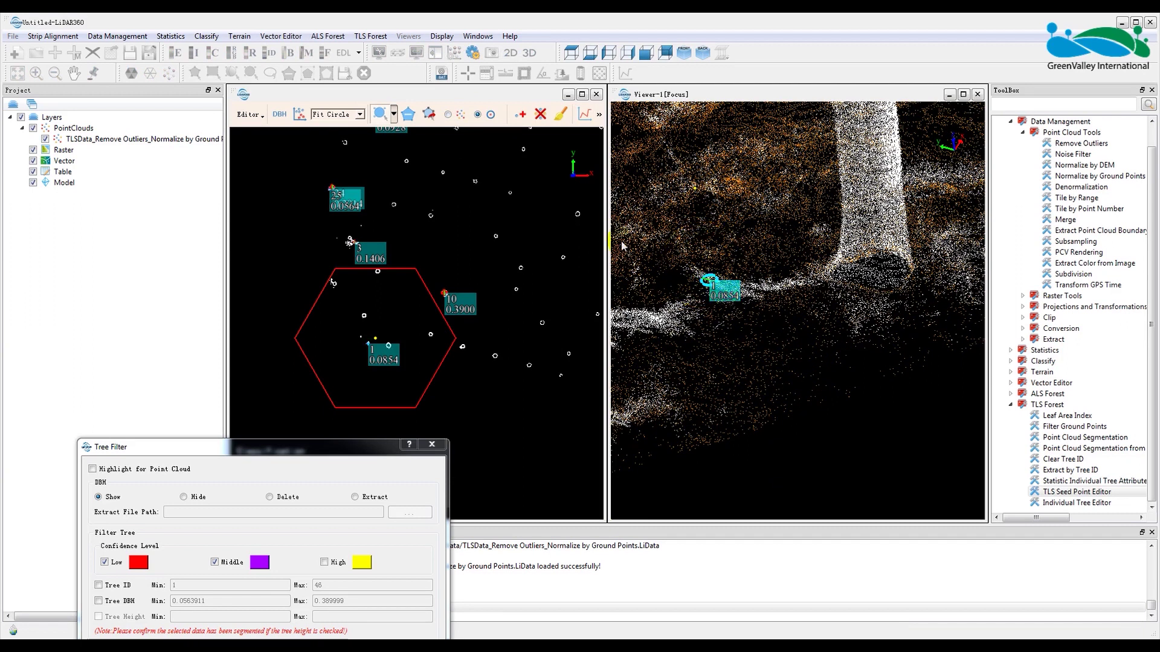
Delete tree 1's seed point and zoom the 2D view out.
click(540, 115)
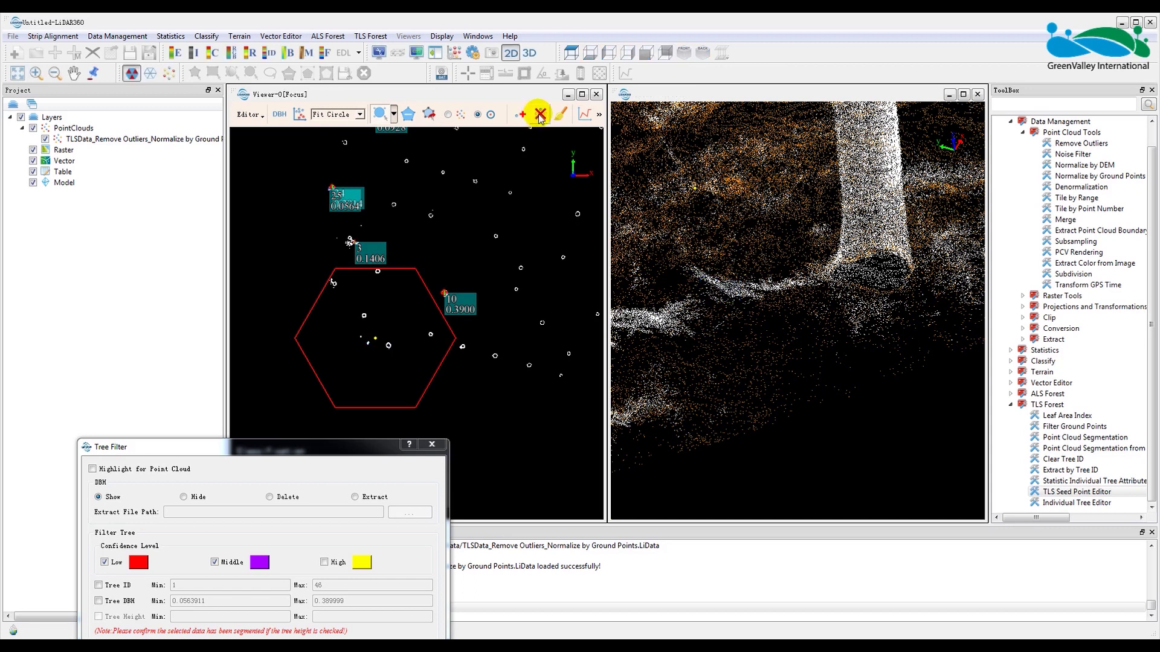
scroll(466, 311, down, 1)
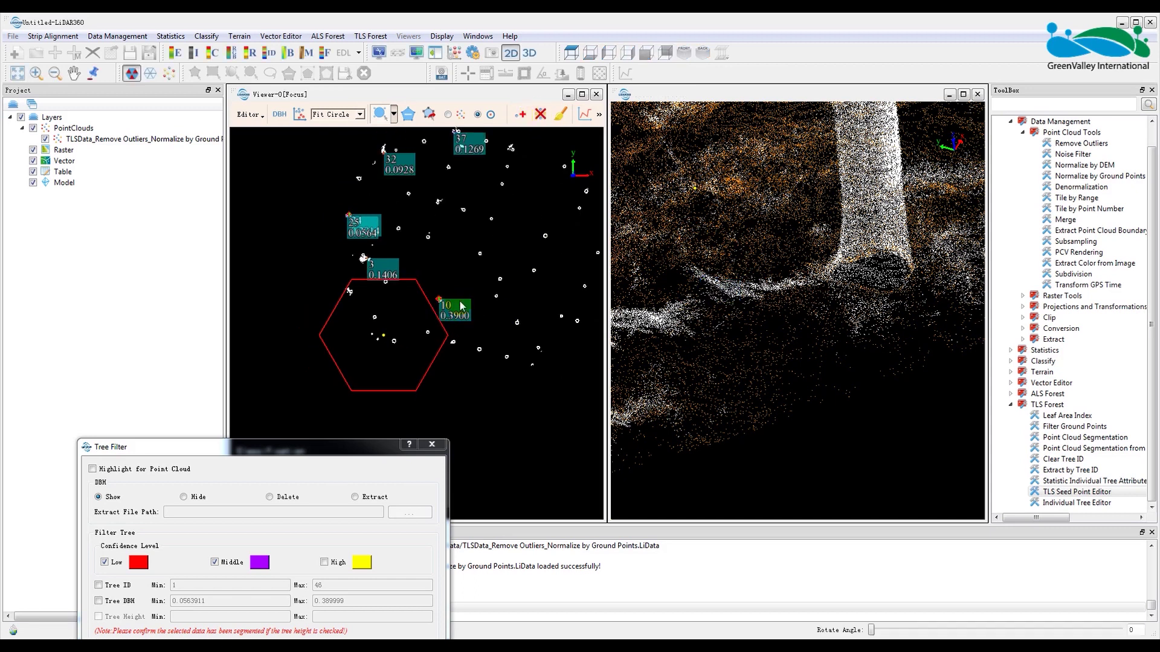
right_click(461, 306)
Move the profile onto tree 10, then tree 37, rotating the 3D view around each trunk.
click(491, 413)
drag(703, 358, 734, 387)
drag(466, 259, 397, 241)
click(397, 241)
drag(749, 338, 767, 408)
Delete the Low and Middle confidence DBH results with the Tree Filter, confirm, and close it.
drag(354, 448, 372, 302)
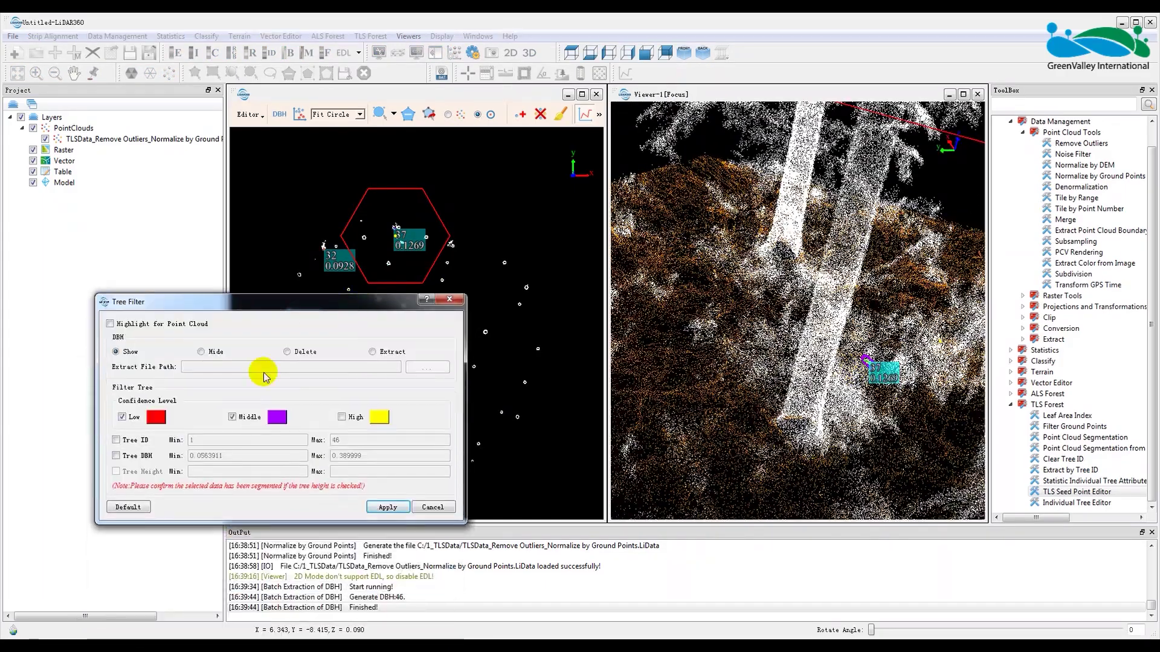
click(288, 352)
click(385, 507)
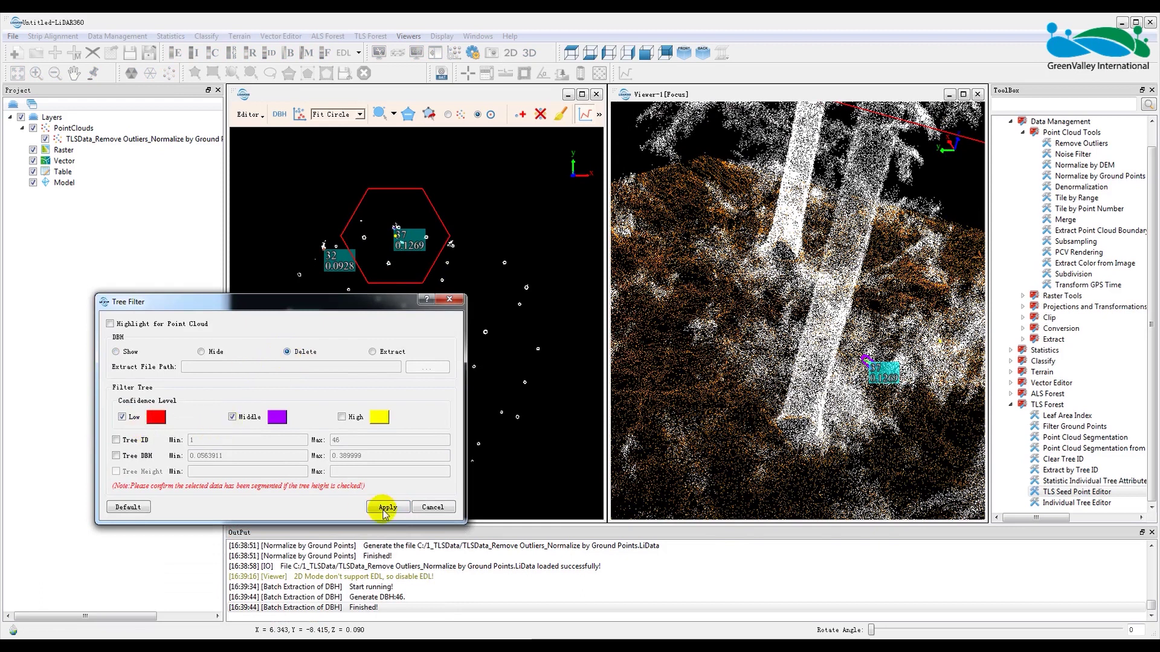
click(588, 340)
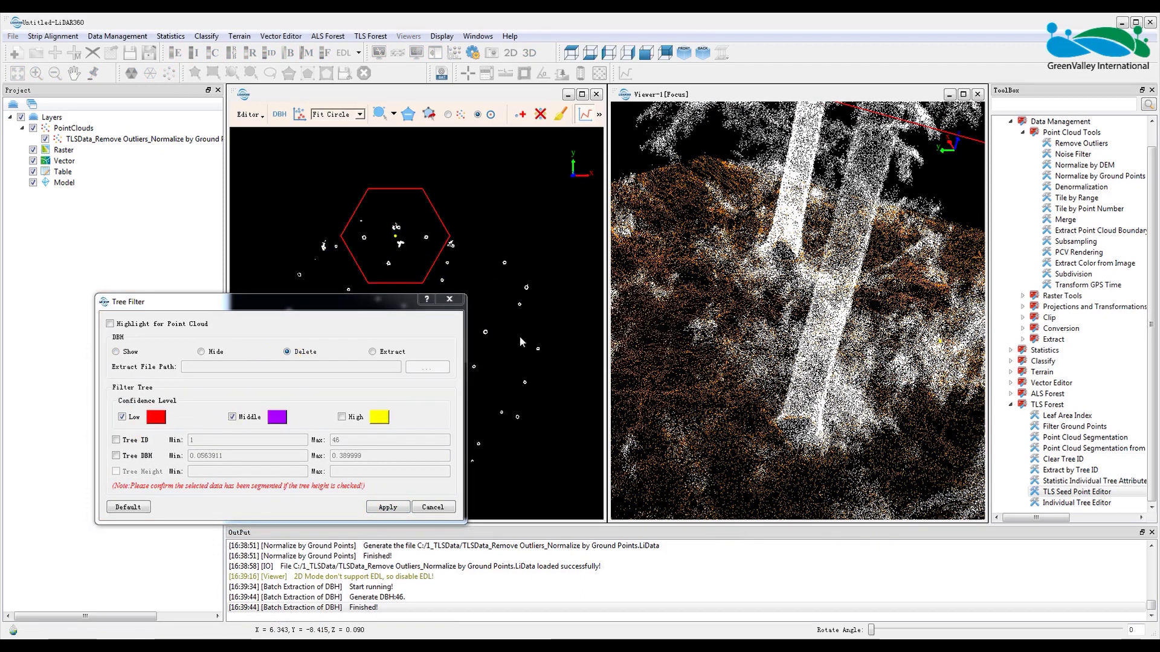
click(450, 300)
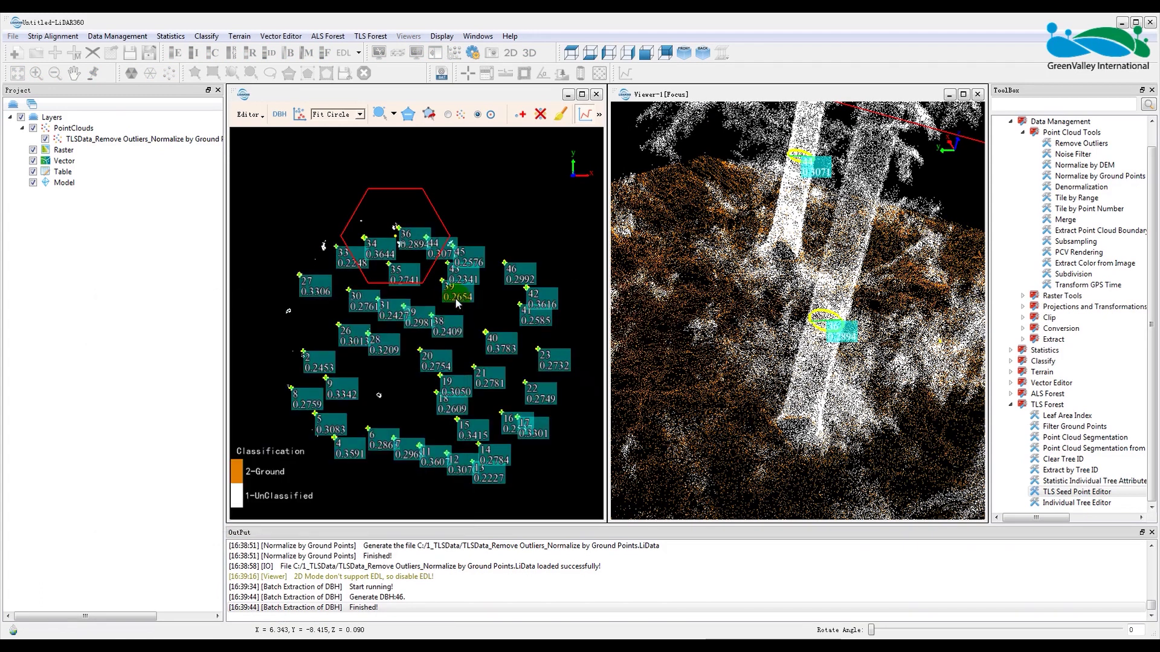
Close the ToolBox to widen the viewers, then pan and zoom the 2D view onto an unlabelled stem.
click(1152, 90)
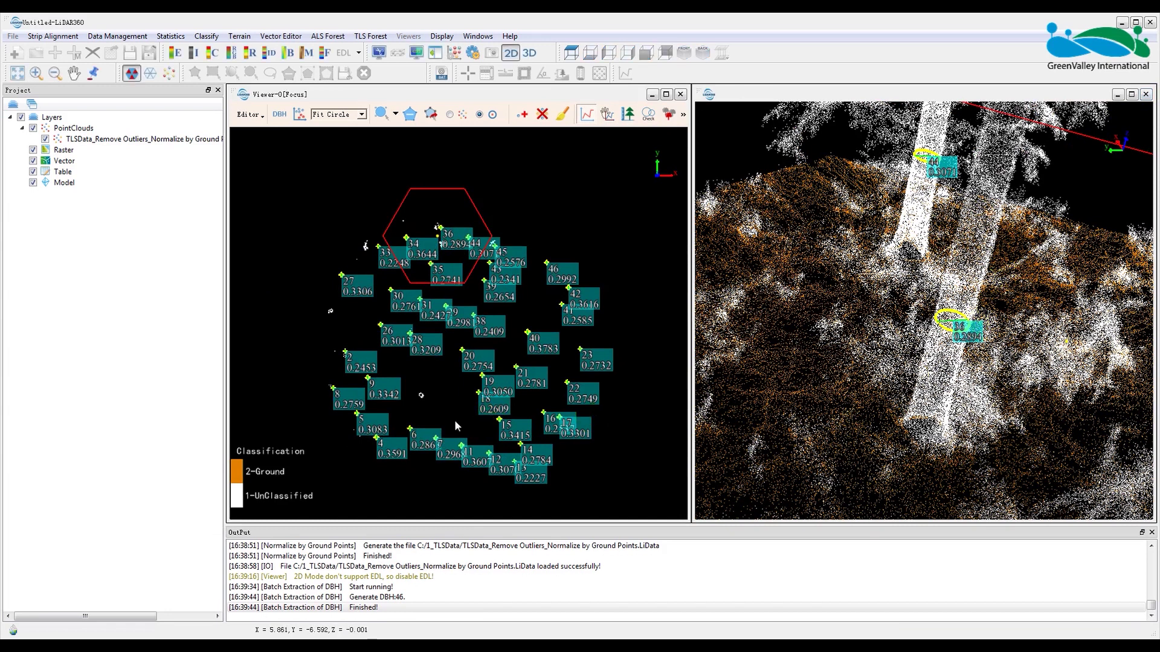
scroll(456, 426, up, 2)
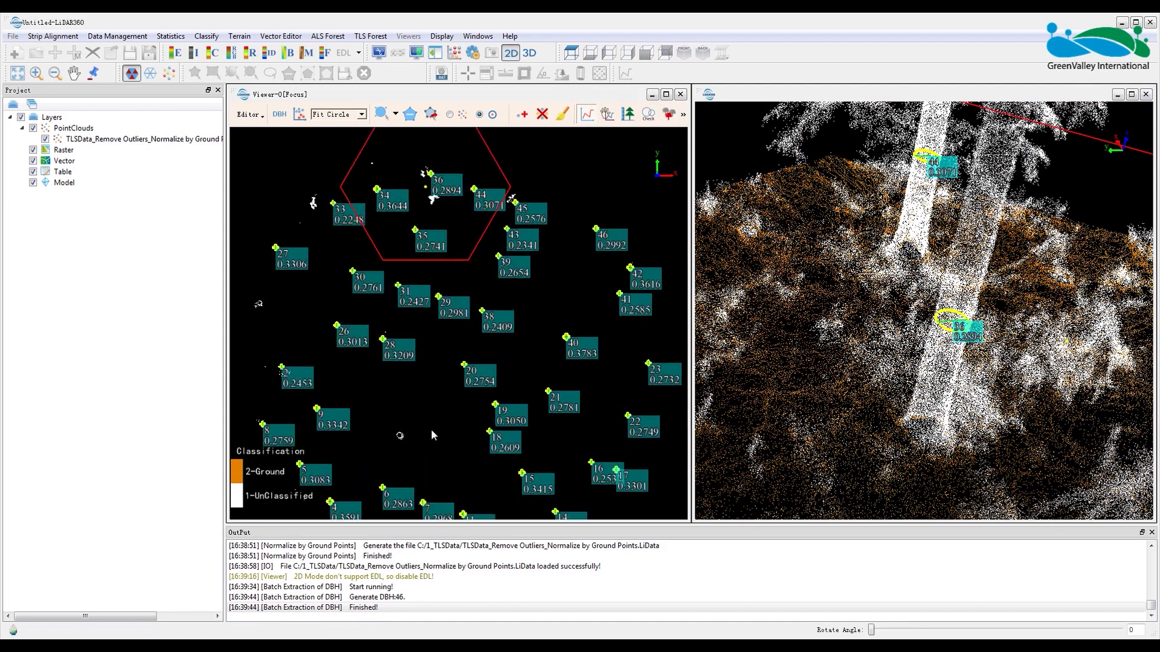
drag(432, 435, 482, 344)
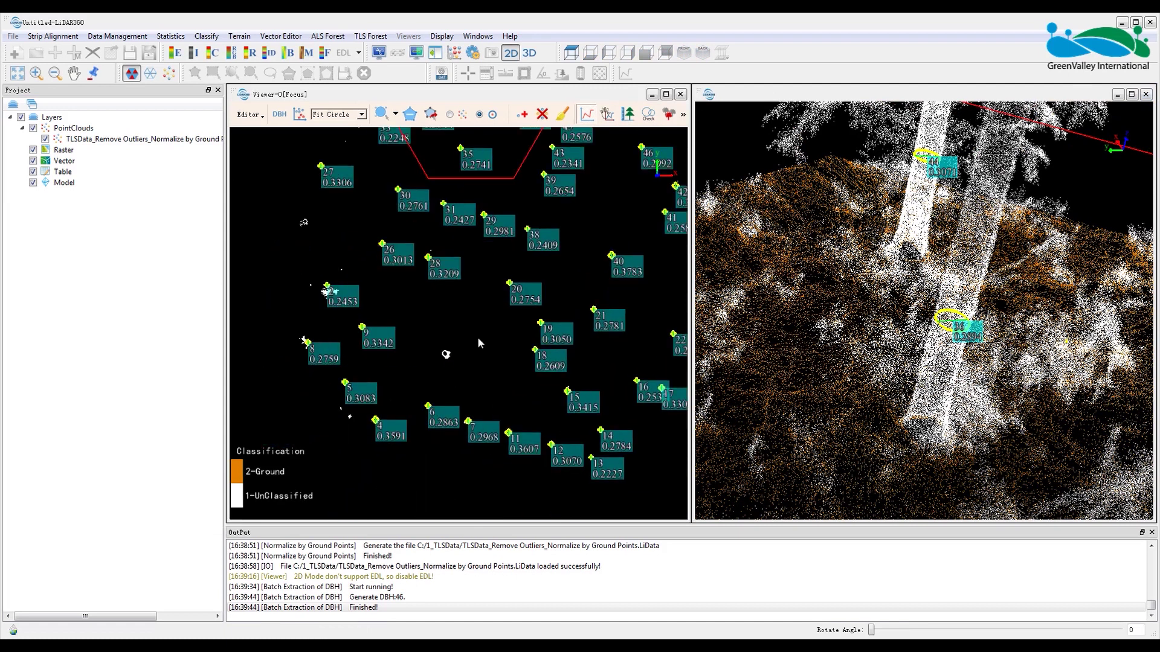
scroll(458, 360, up, 2)
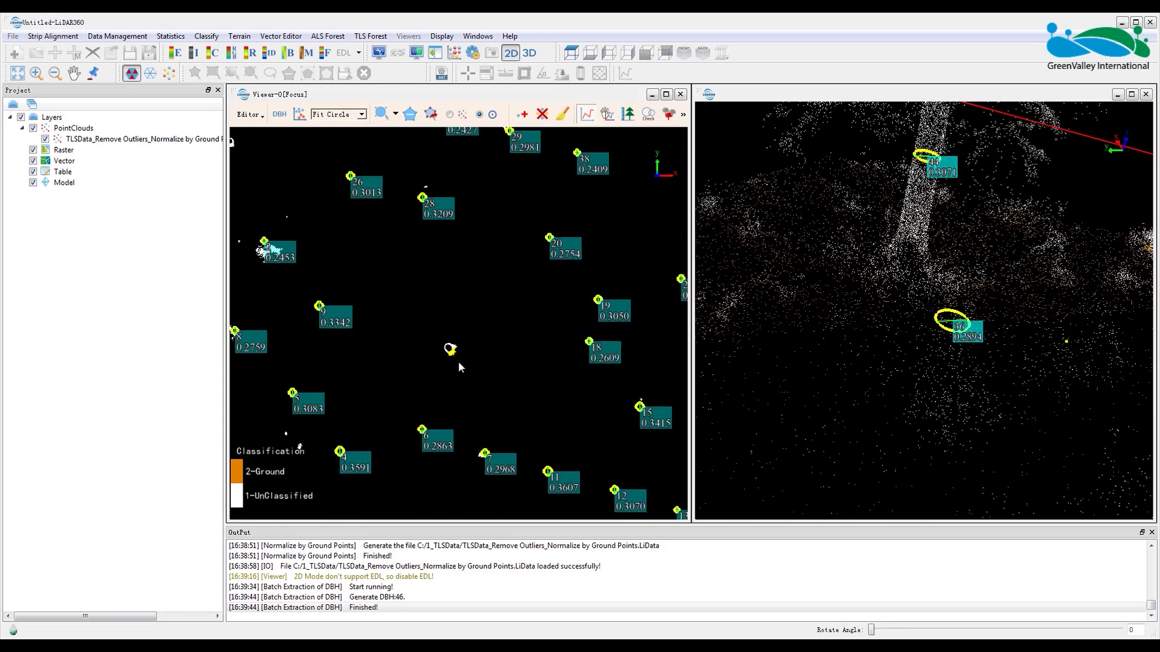
scroll(459, 368, up, 2)
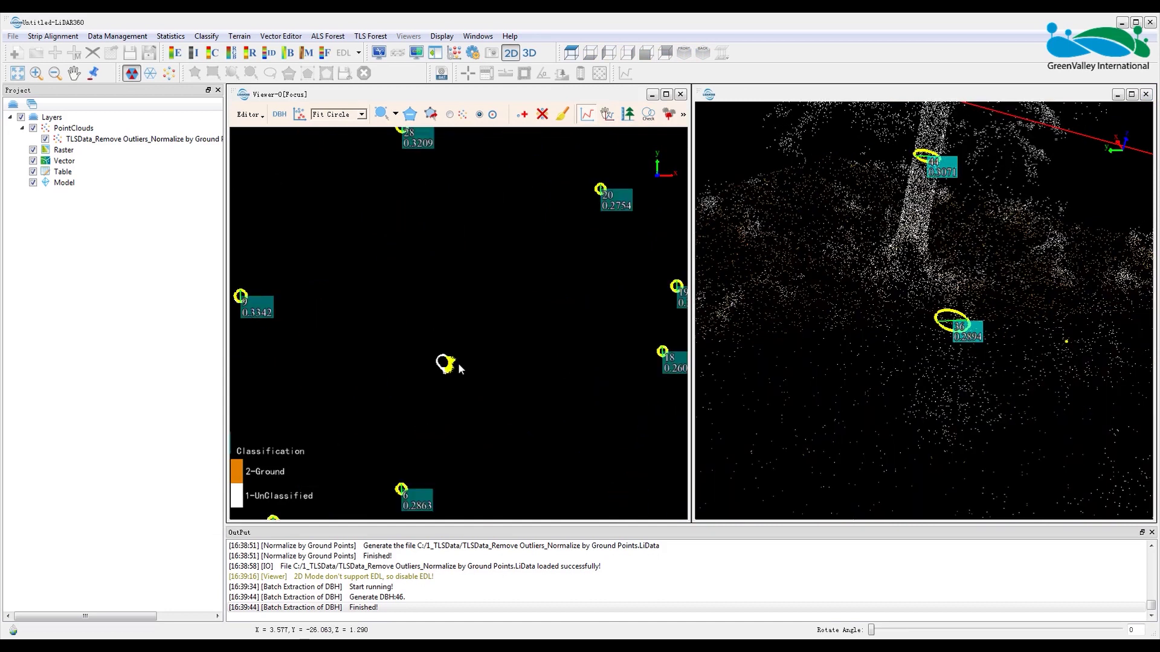
scroll(458, 362, up, 3)
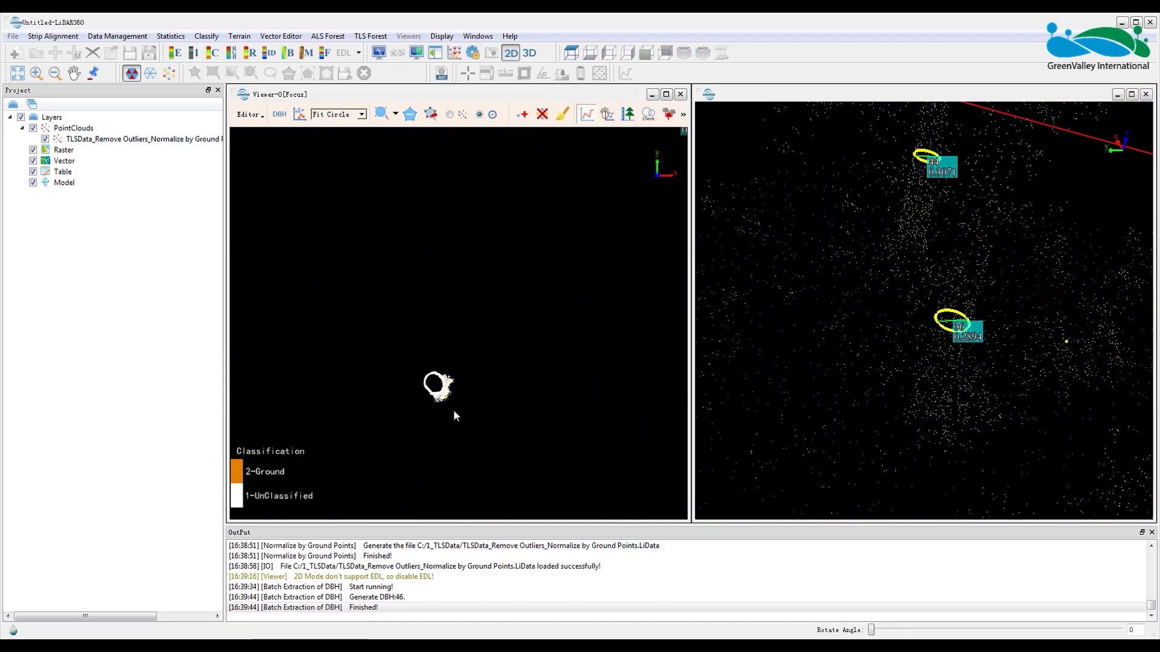
Zoom in and centre the unlabelled stem ring in the 2D viewer.
drag(468, 391, 470, 381)
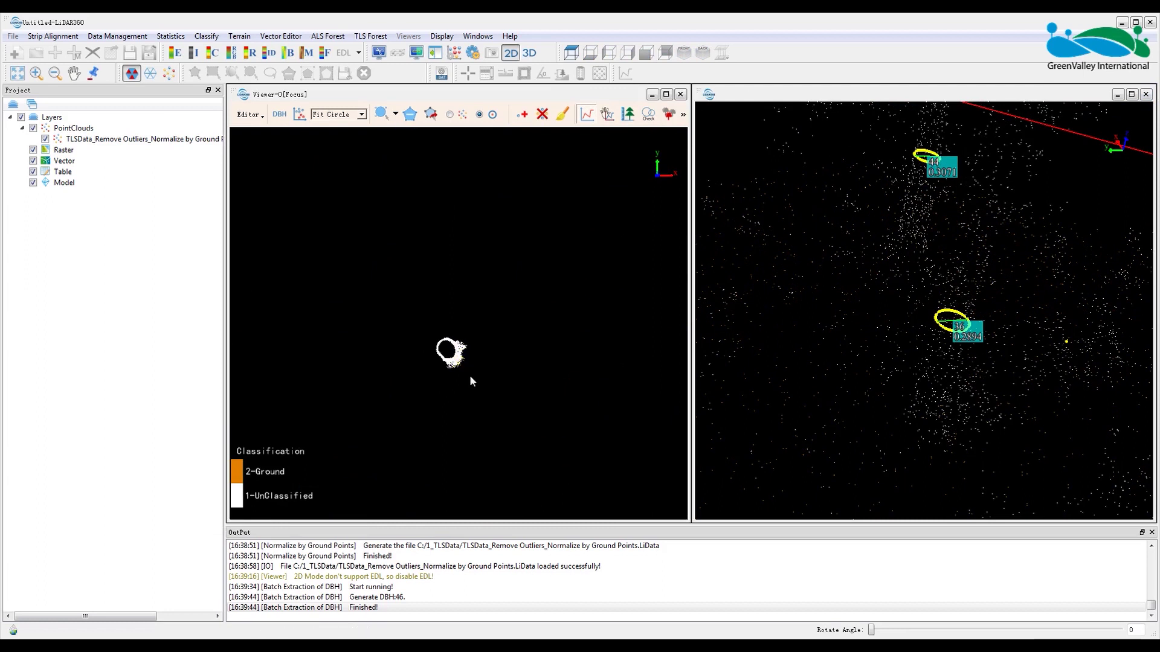
scroll(471, 379, up, 2)
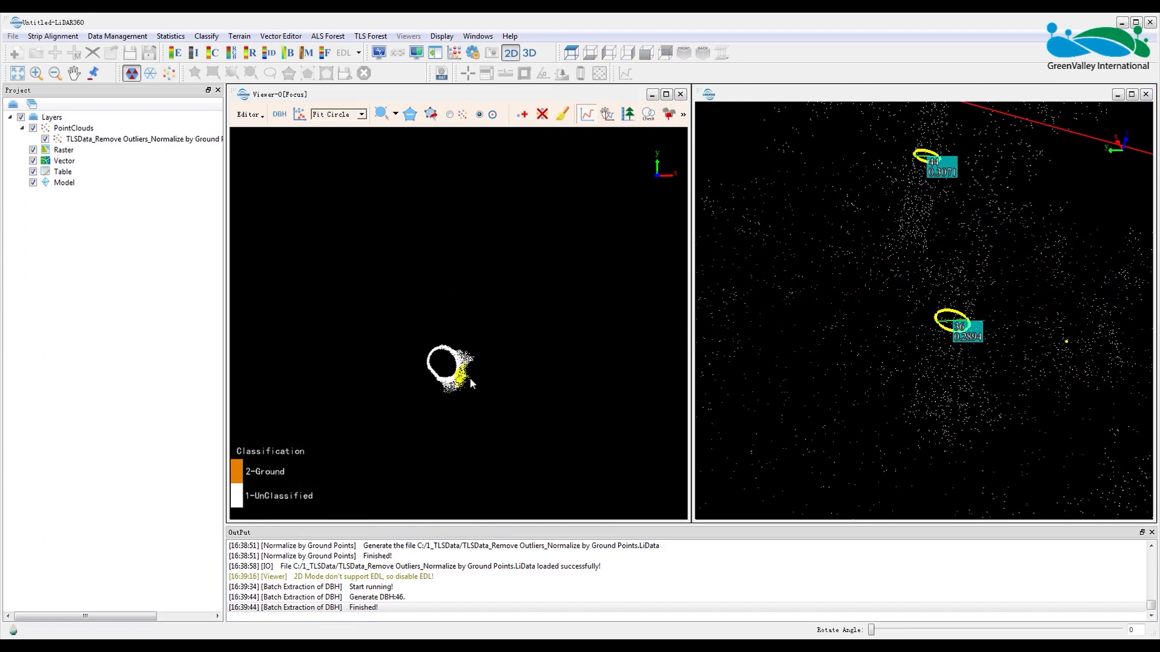
scroll(474, 385, up, 1)
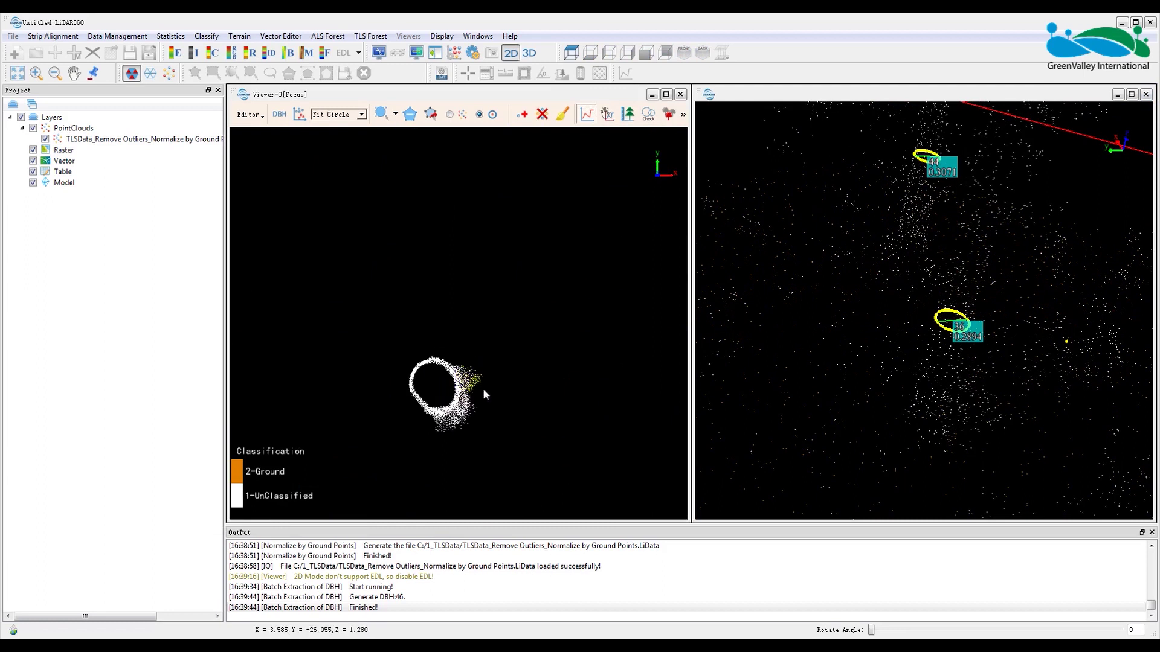
drag(483, 390, 542, 334)
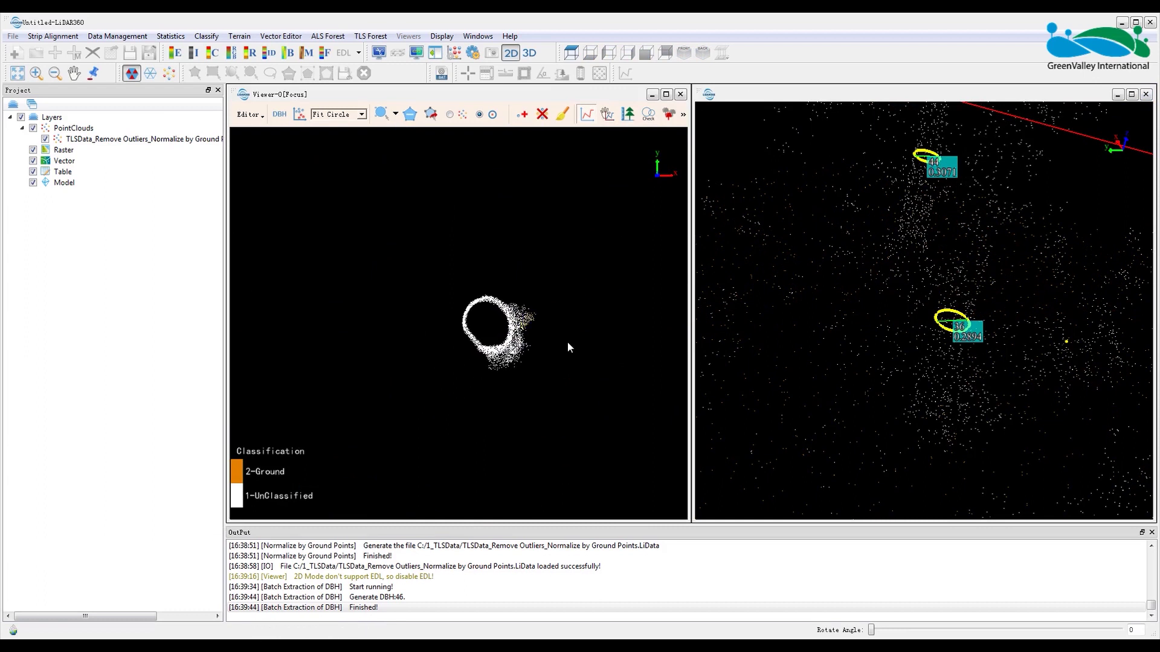
Clear the highlighted points and pick the select tool in the 2D editor toolbar.
click(460, 116)
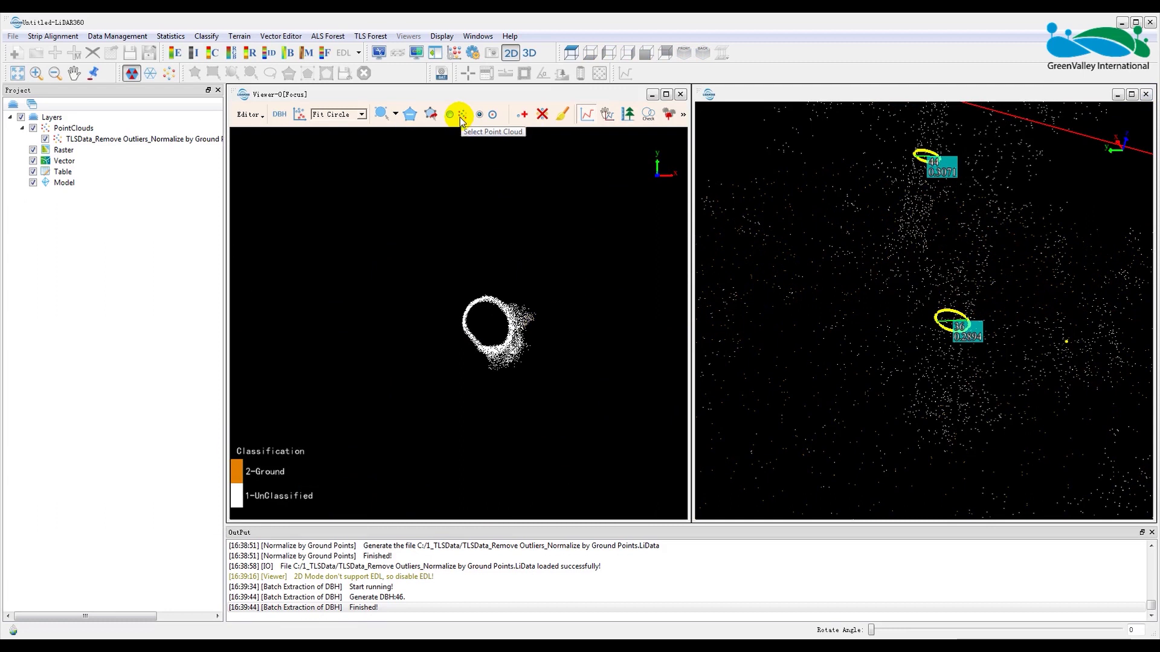
click(450, 118)
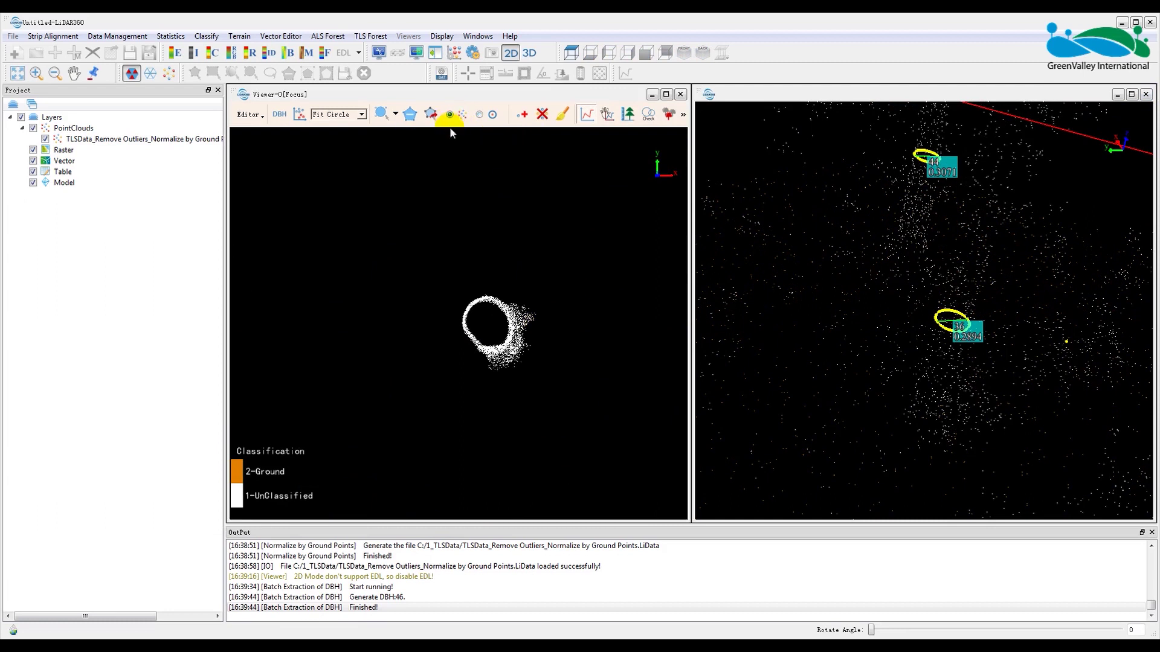
click(379, 116)
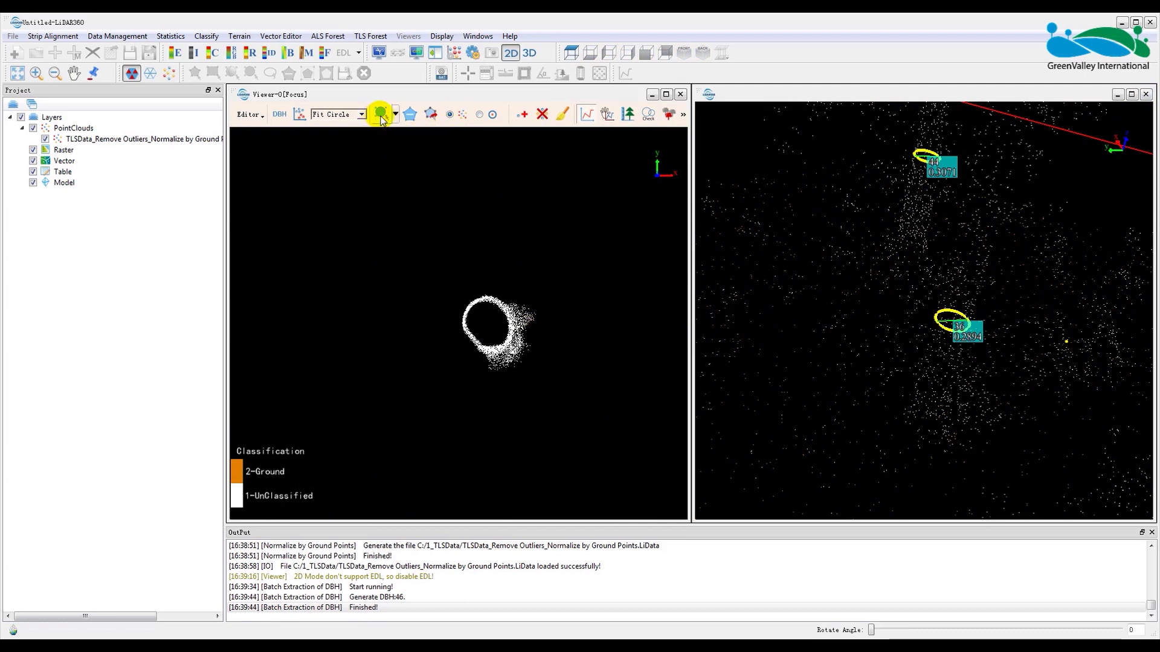
Circle-select the stem ring's points and Fit DBH, creating tree 47 with diameter 0.3807.
click(485, 329)
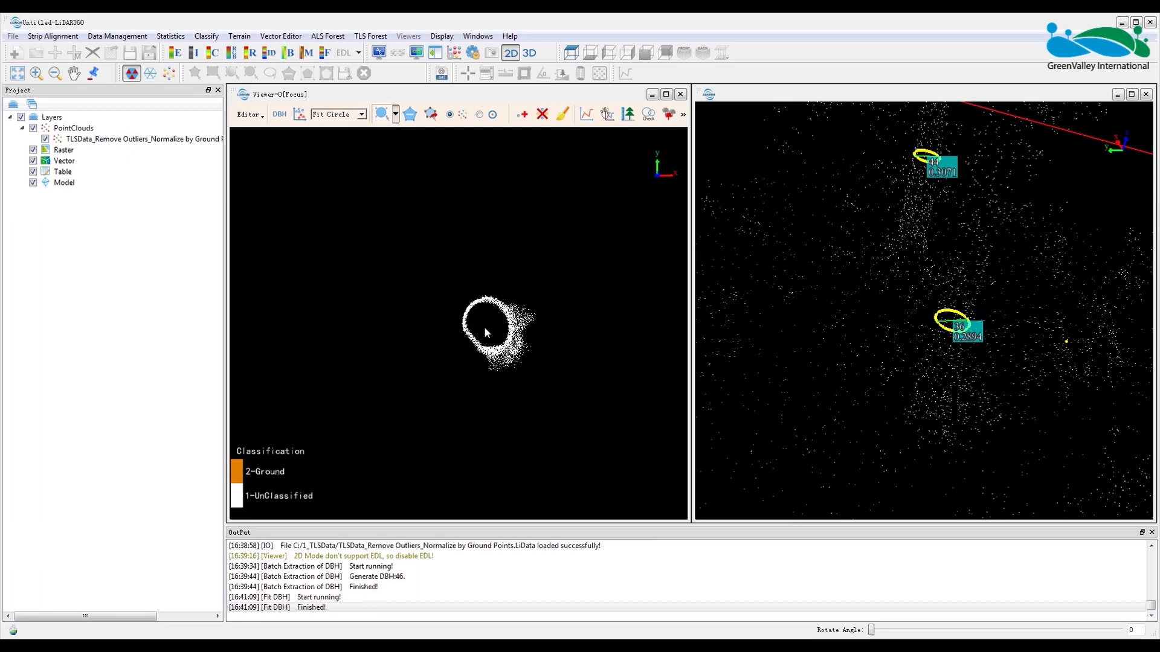
click(486, 332)
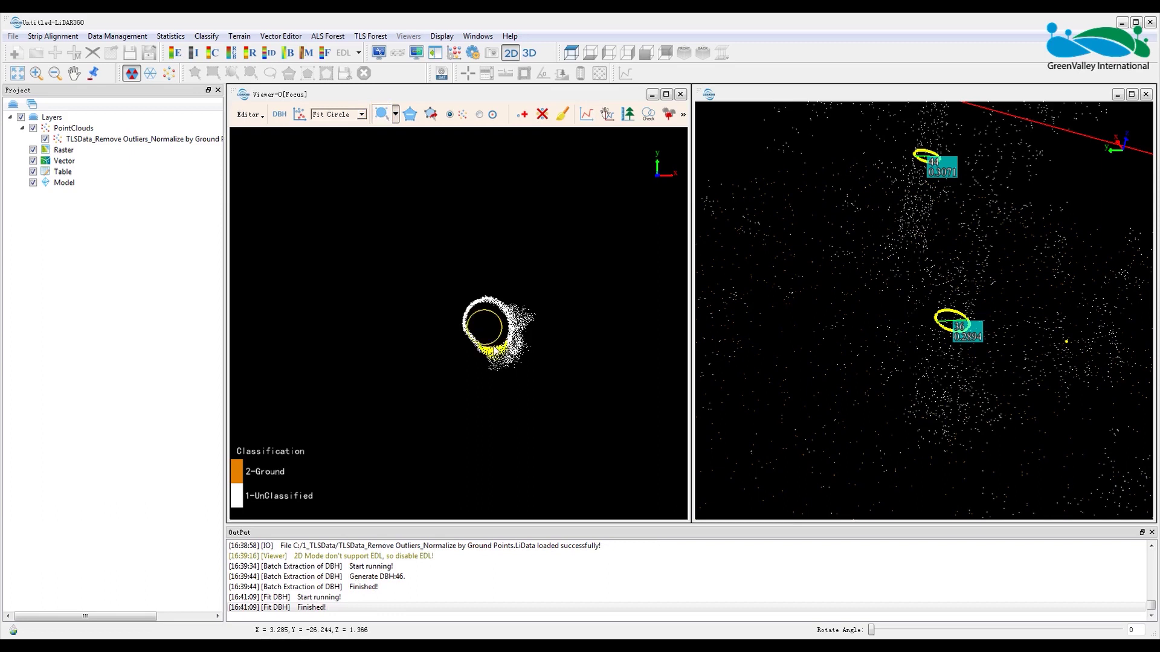
drag(493, 348, 501, 359)
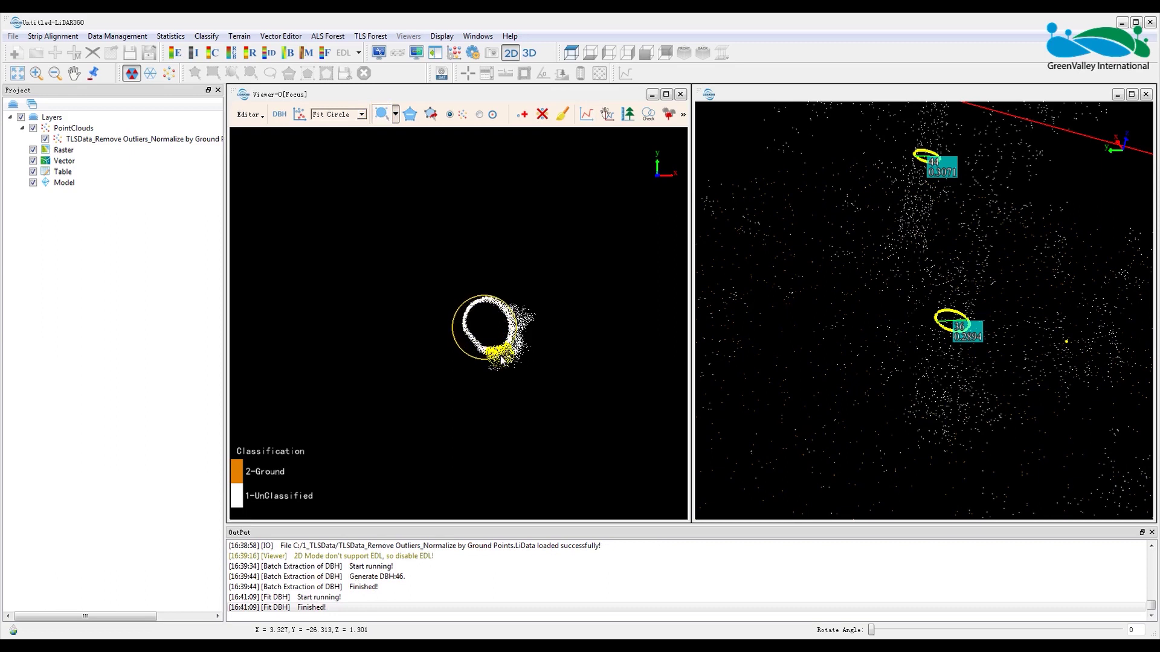
drag(500, 359, 501, 359)
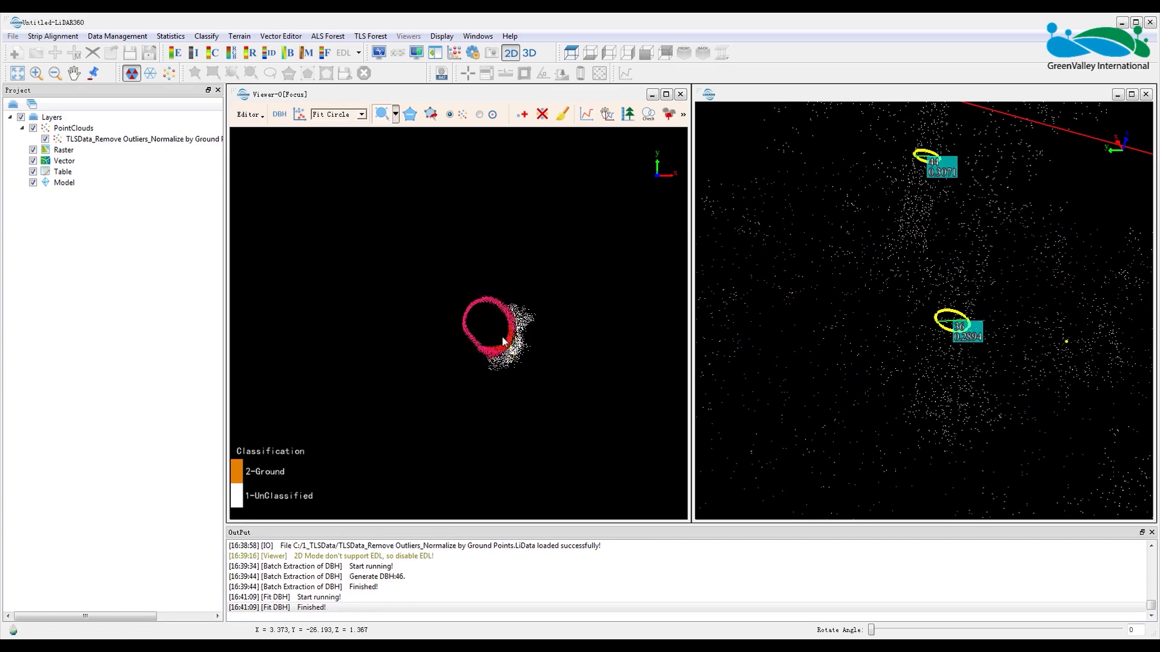
right_click(505, 340)
click(511, 345)
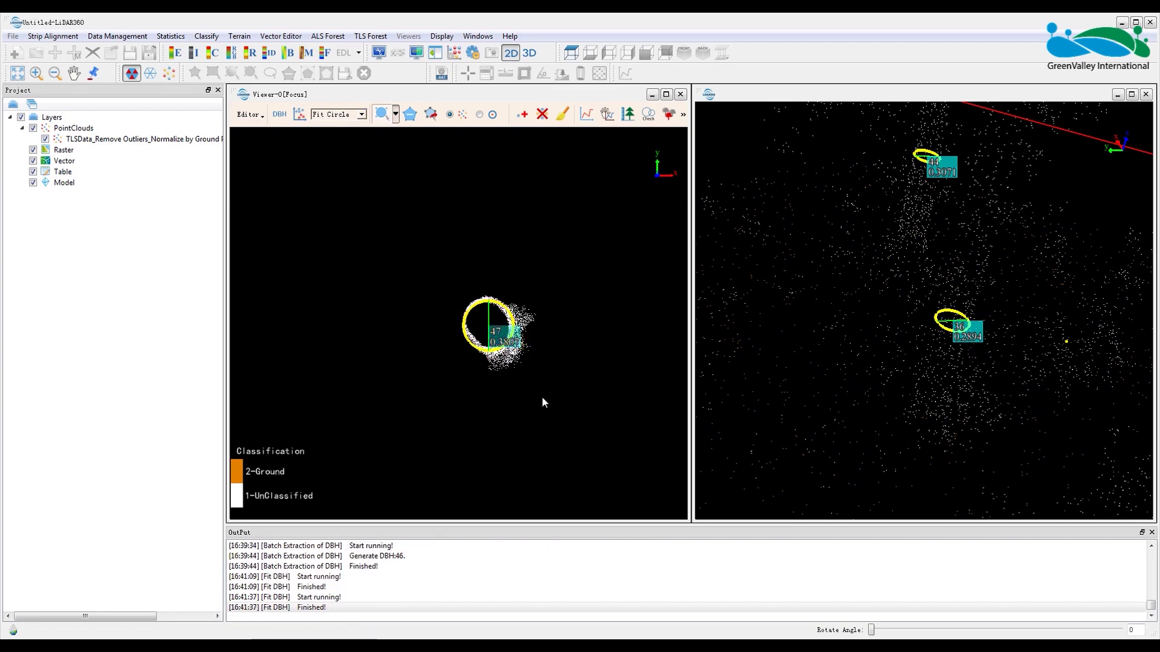
Zoom onto the next unlabelled tree, circle its ring and Fit DBH, creating tree 48 (0.2706).
scroll(534, 404, down, 1)
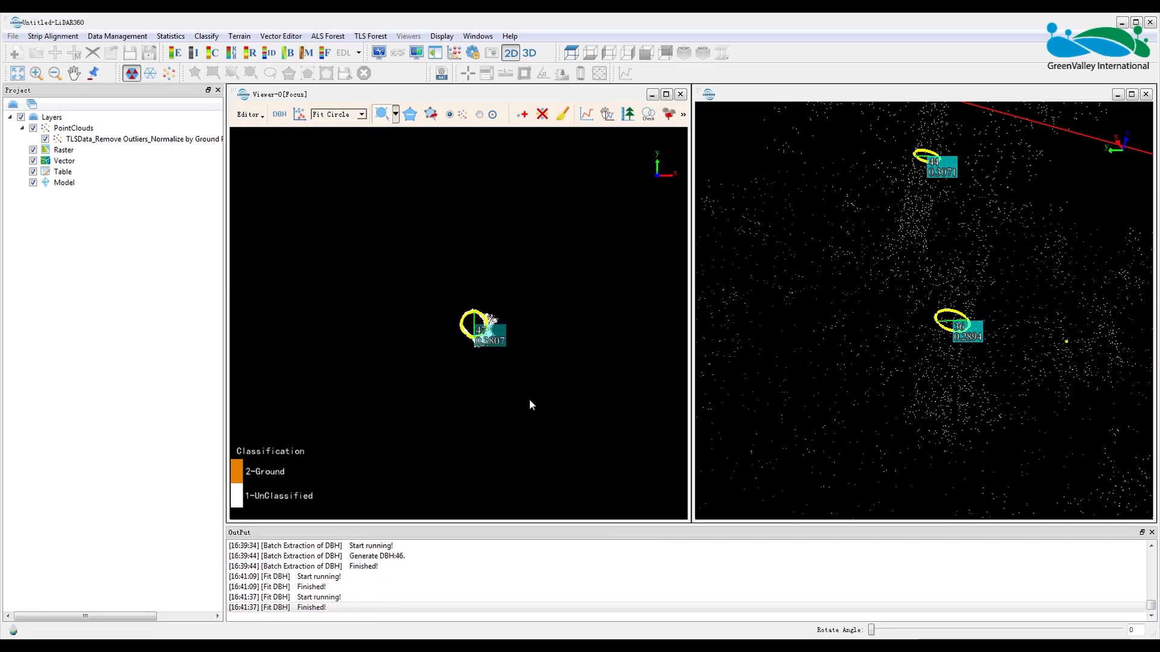
scroll(529, 399, down, 2)
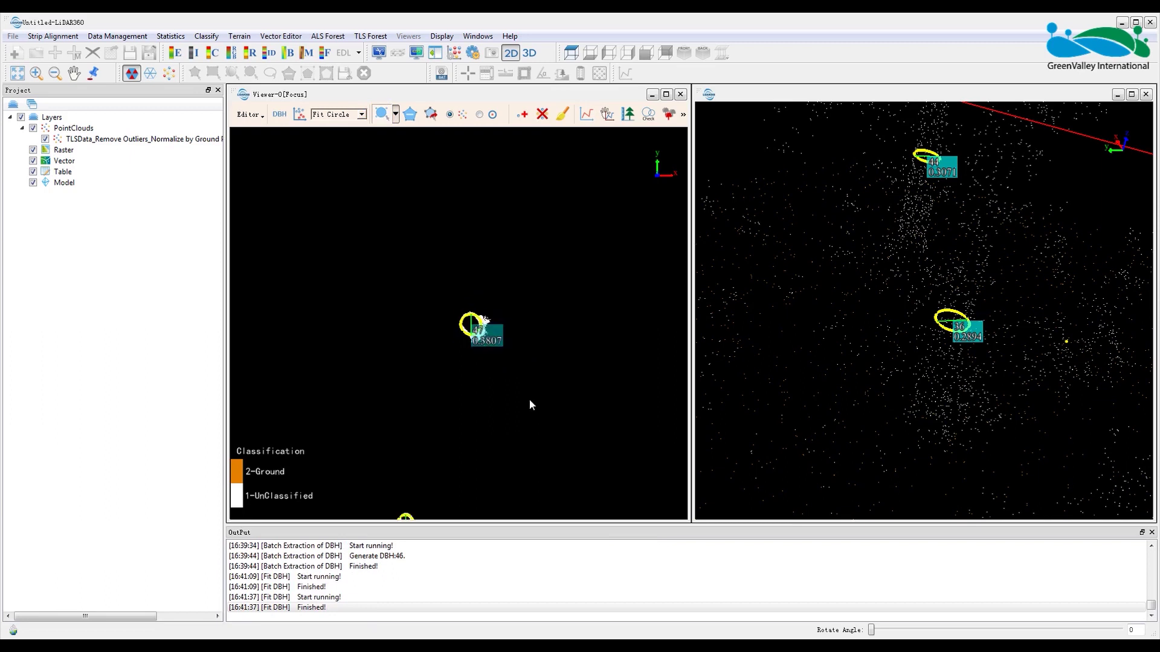
scroll(530, 405, down, 1)
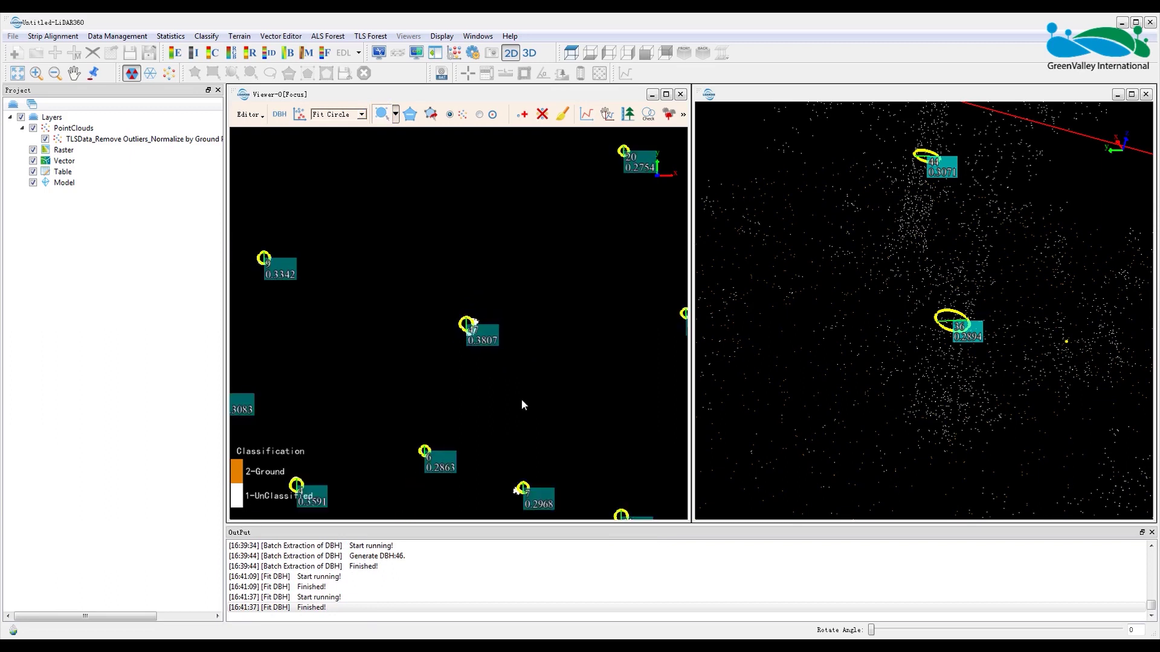
scroll(519, 404, down, 1)
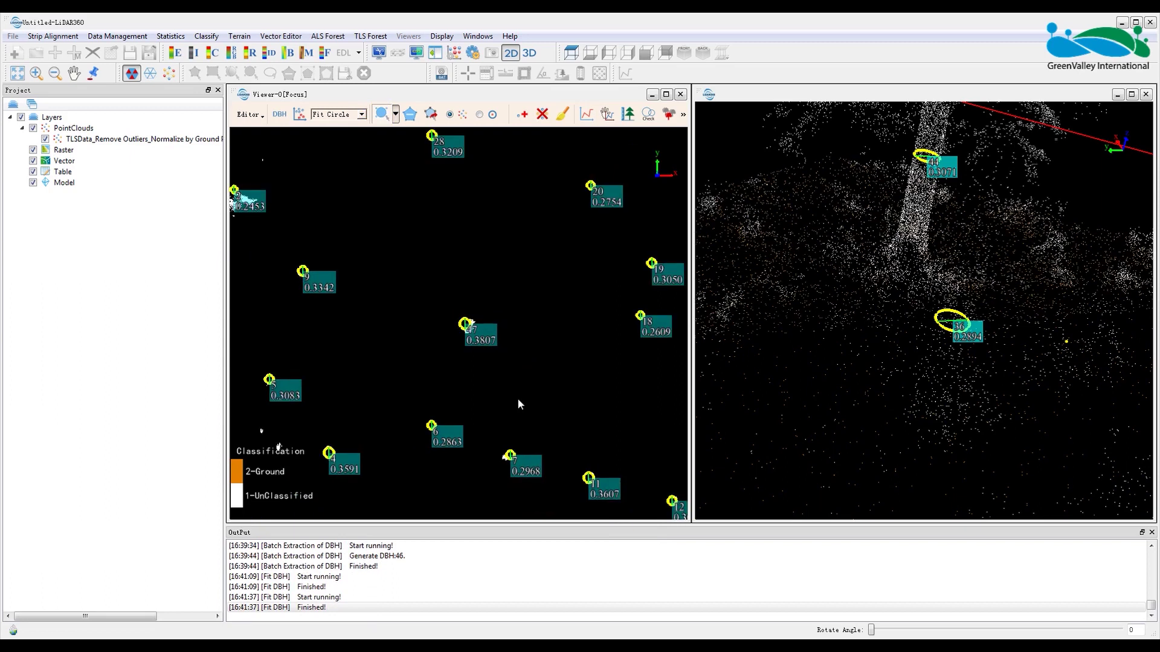
scroll(517, 401, down, 1)
middle_drag(382, 342, 456, 363)
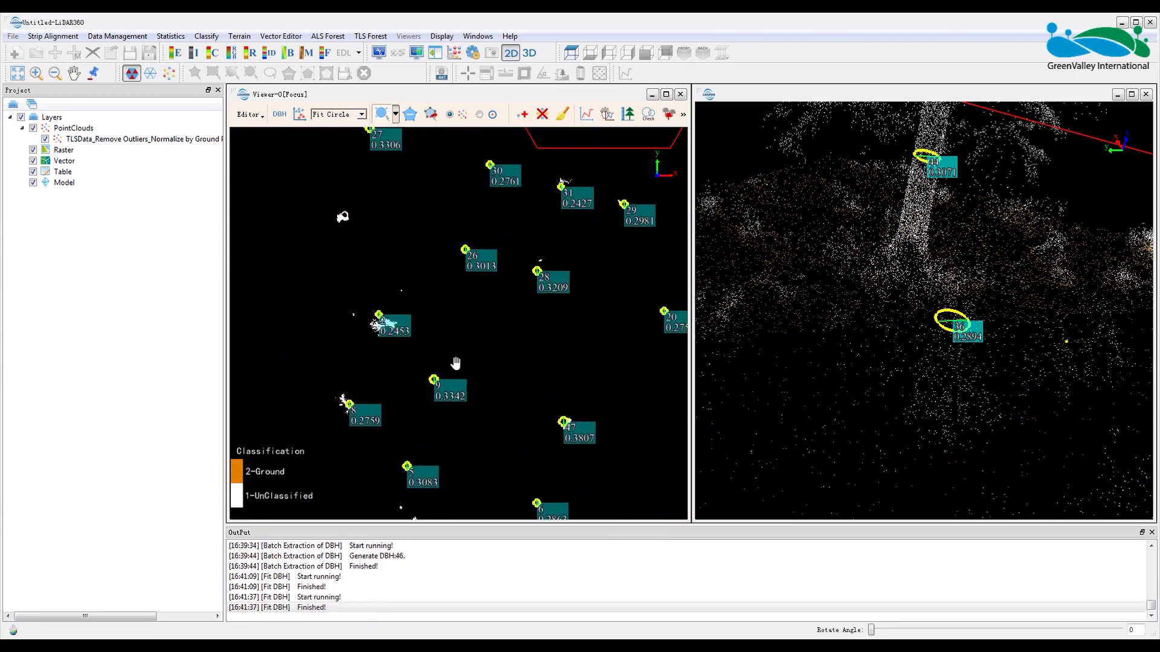
scroll(458, 356, up, 6)
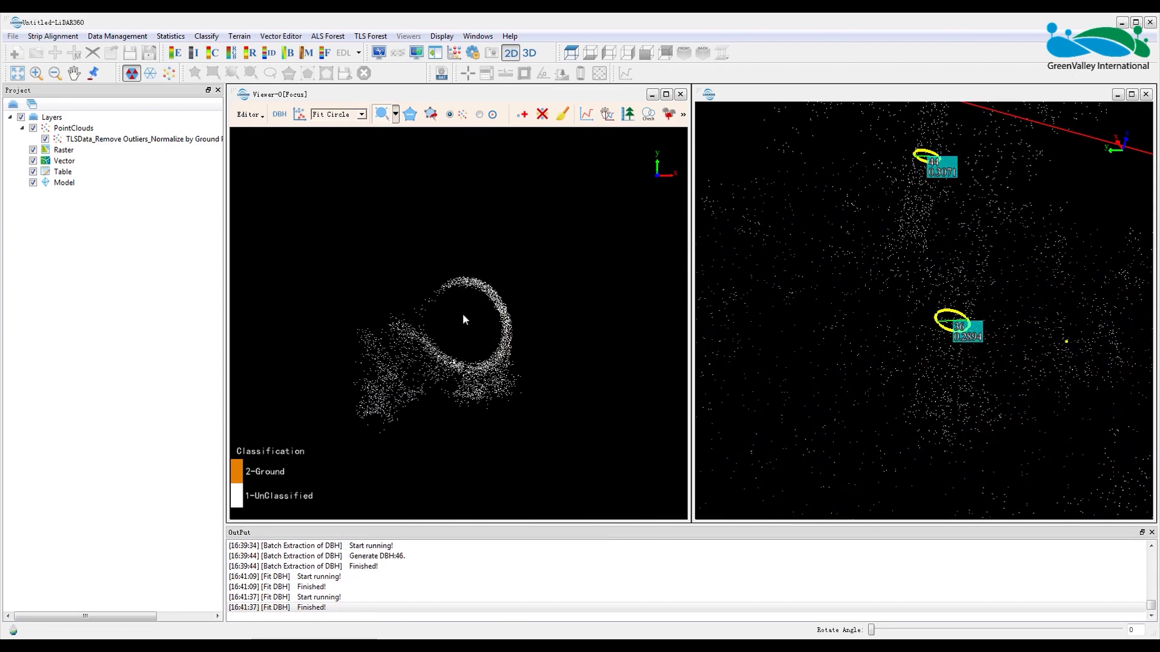
drag(463, 319, 492, 368)
right_click(488, 332)
click(513, 339)
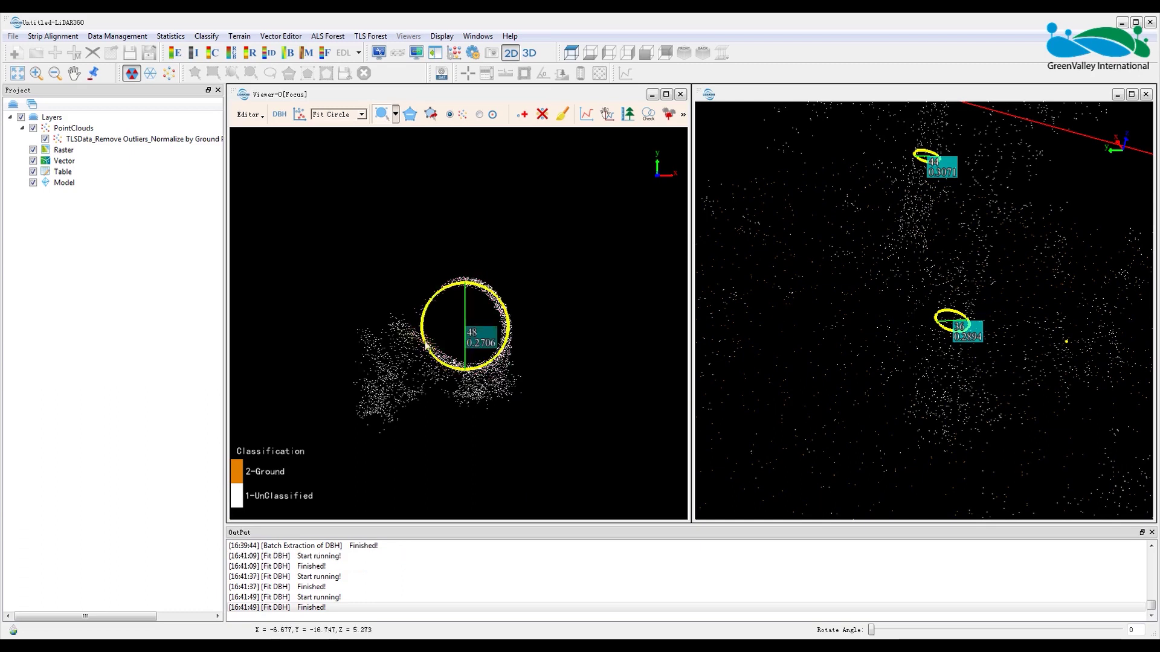
Zoom out over the fitted trees and move the red hexagon preview region down-left.
scroll(397, 345, down, 8)
middle_drag(447, 349, 434, 304)
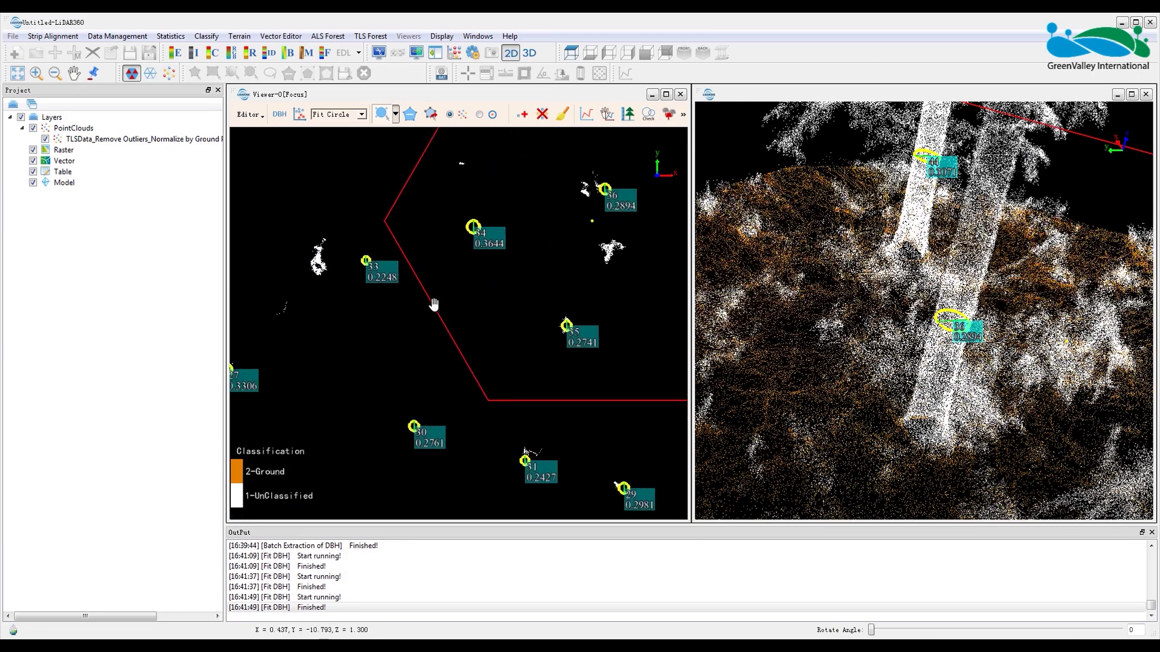
scroll(434, 303, down, 5)
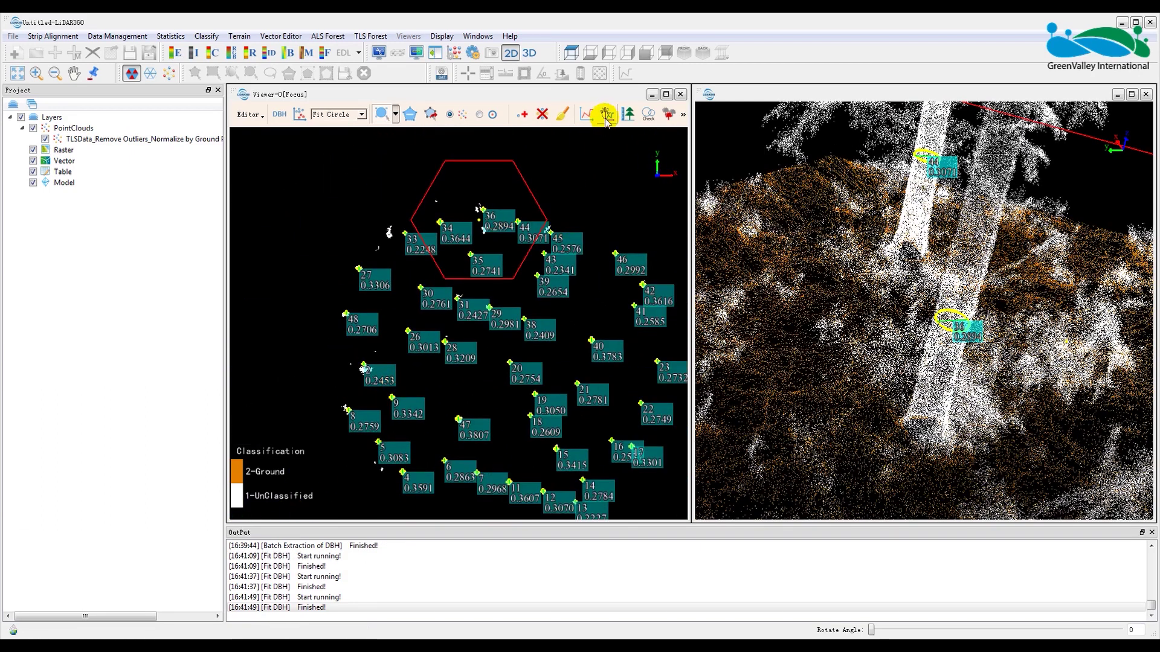
click(605, 114)
drag(472, 269, 414, 362)
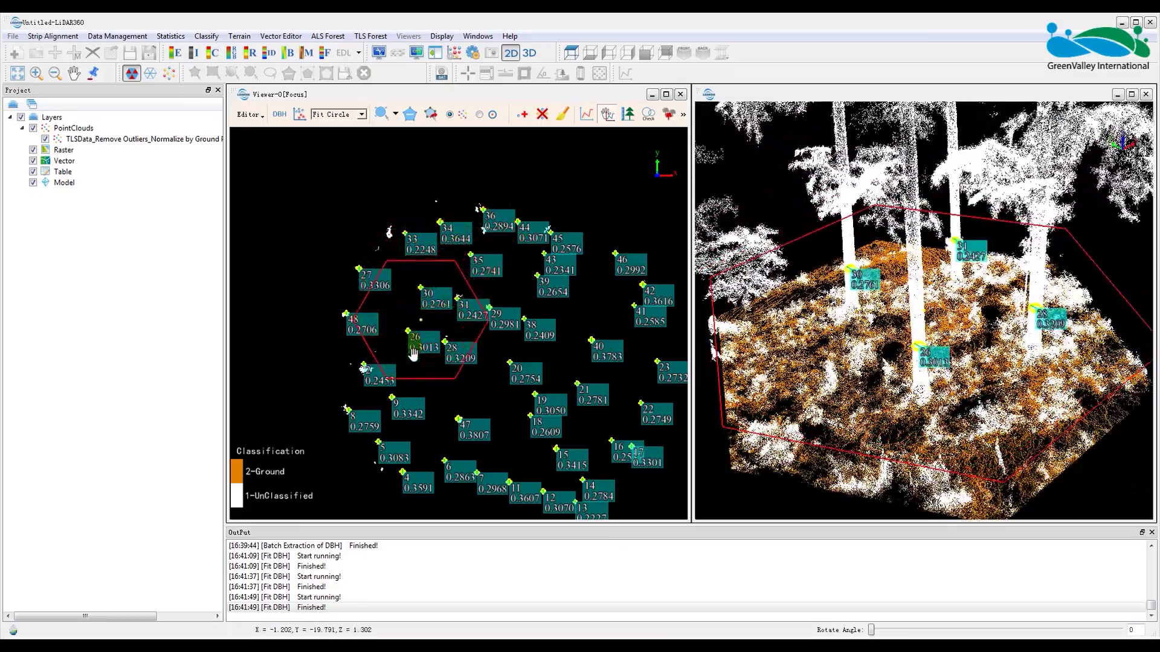
Colour both views by elevation and shift the red hexagon preview region.
click(175, 54)
click(622, 390)
drag(413, 357, 581, 298)
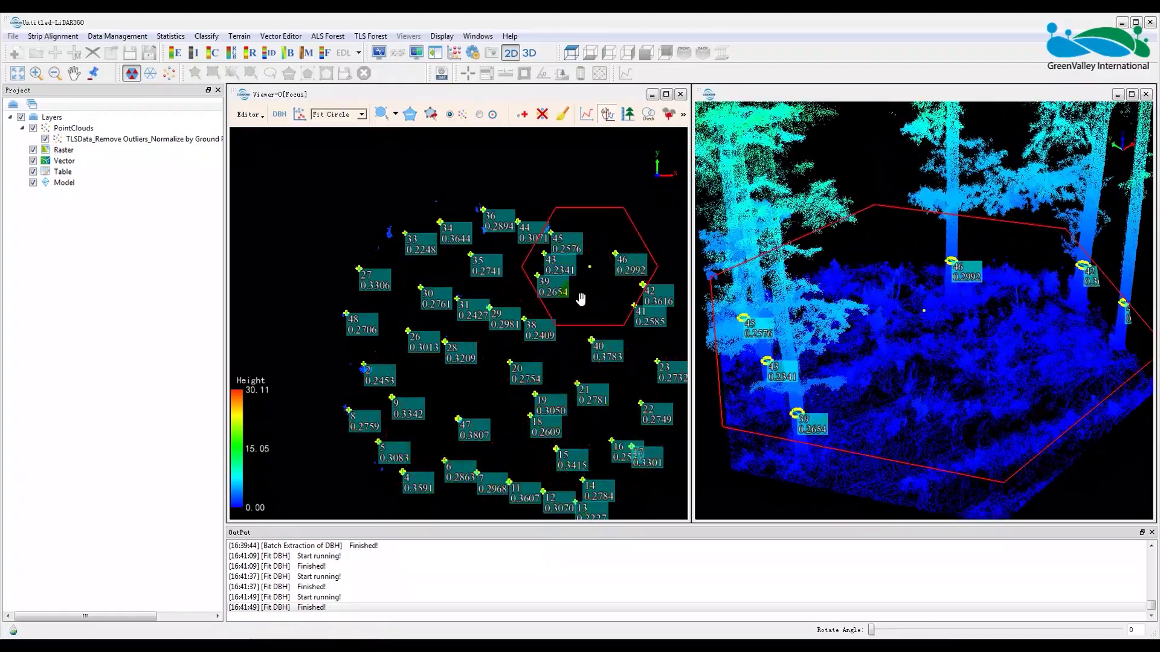
Save the seed points as seed.csv in the 1_TLSData folder.
click(250, 115)
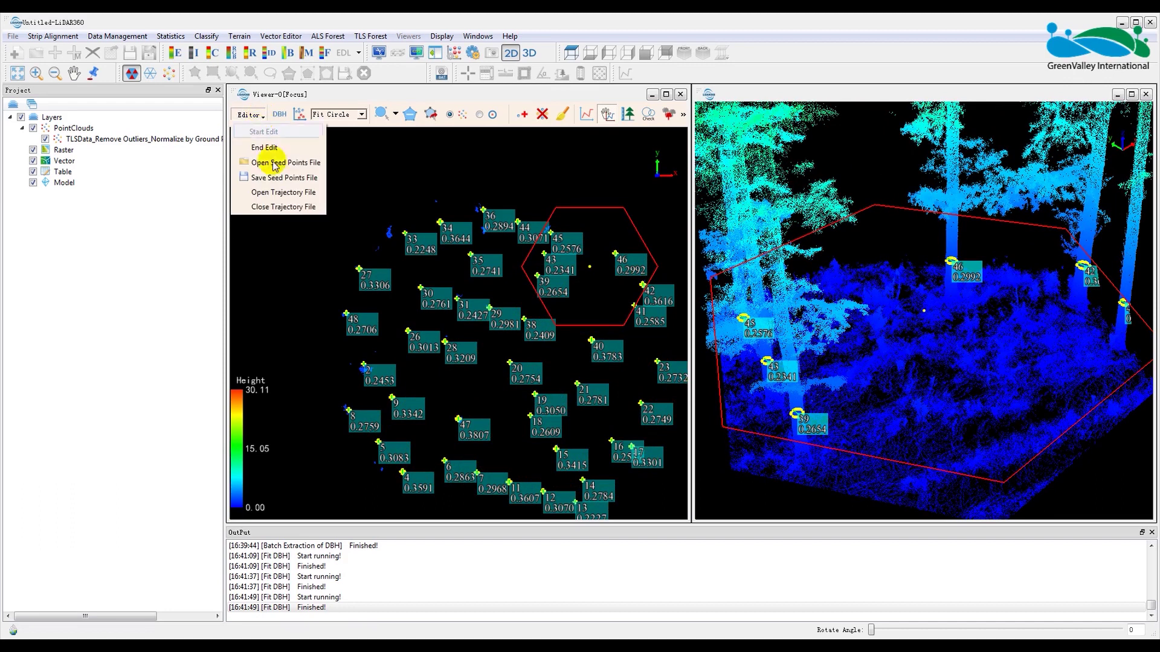
click(285, 177)
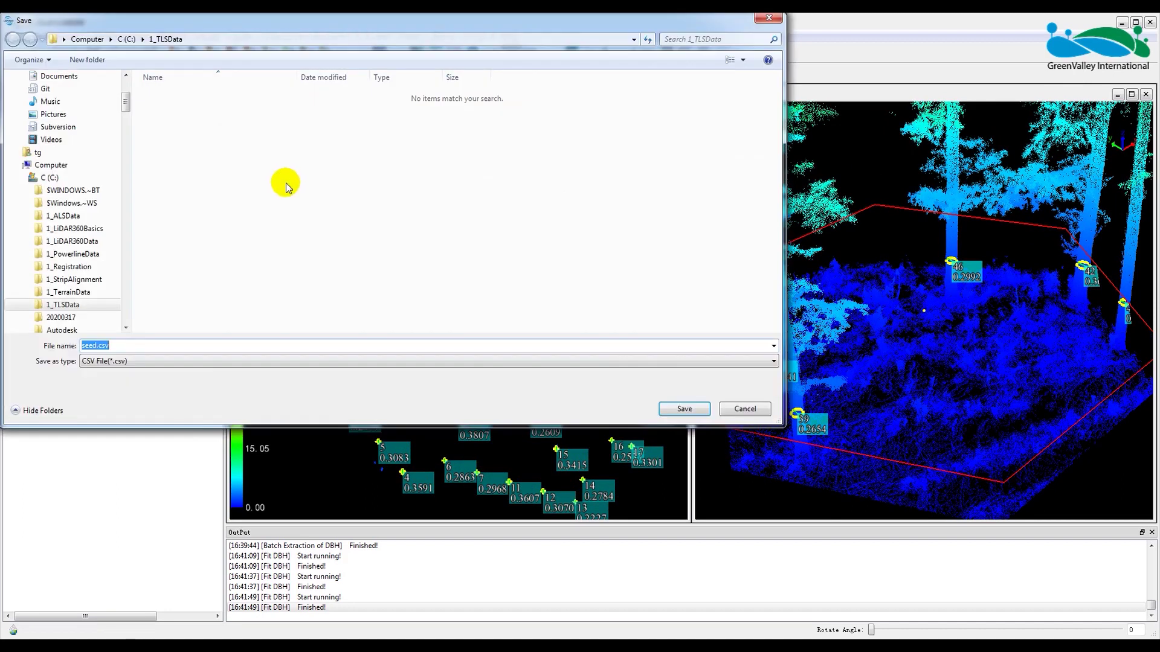
click(679, 409)
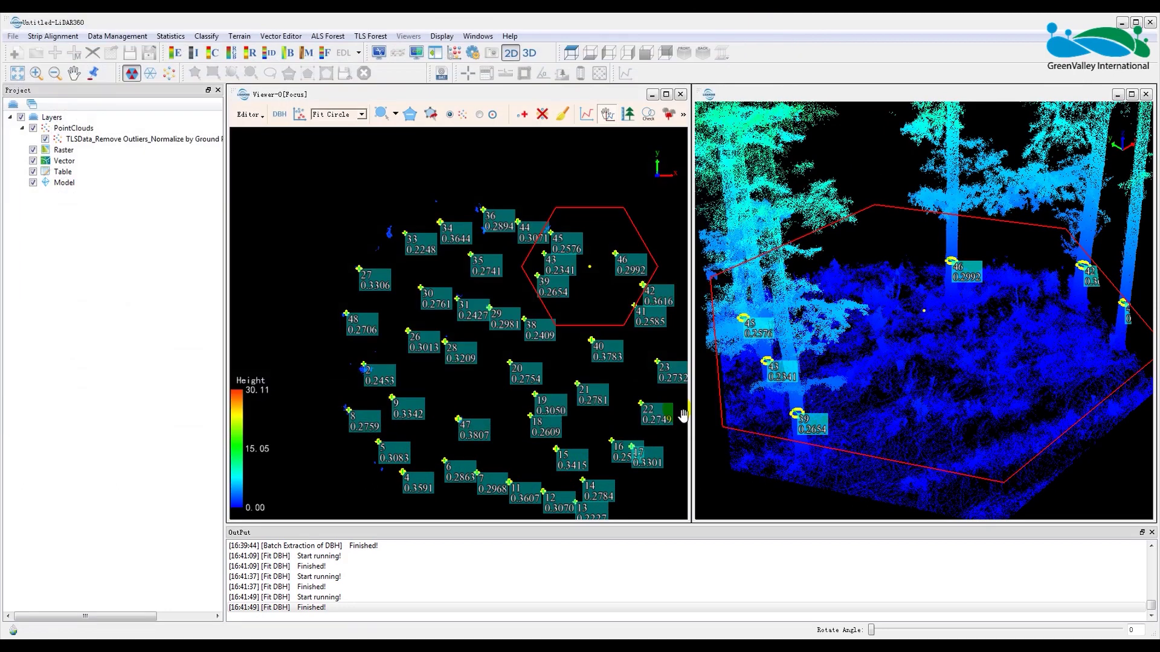
click(262, 121)
End seed editing and close the TLS editor.
click(268, 149)
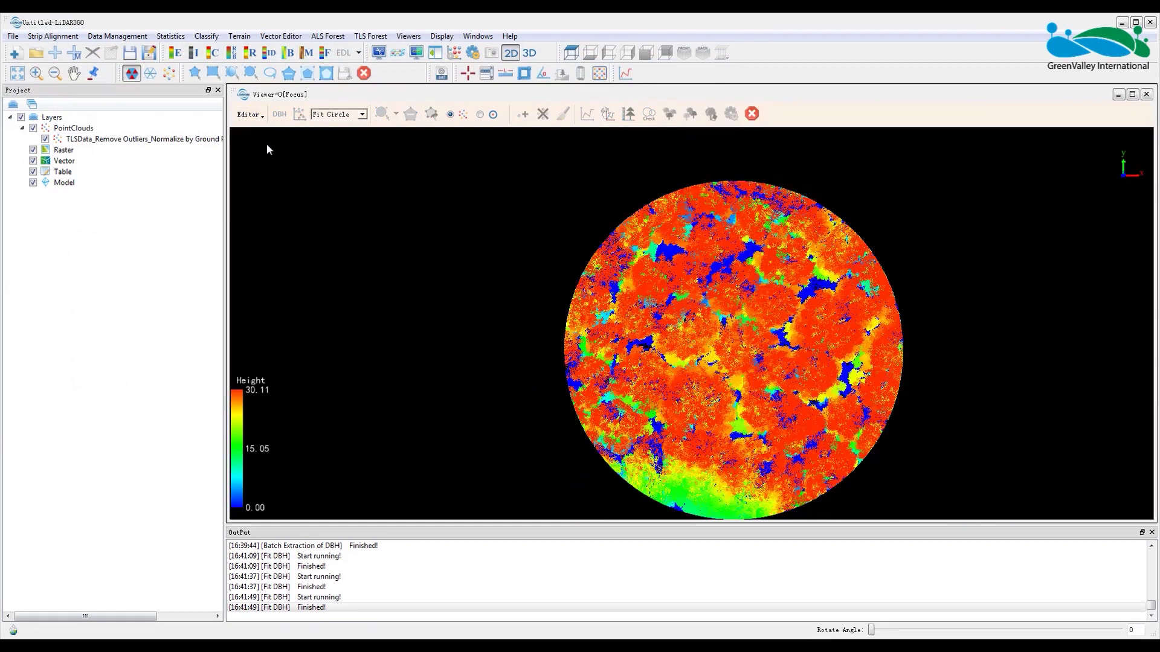
click(751, 114)
click(556, 350)
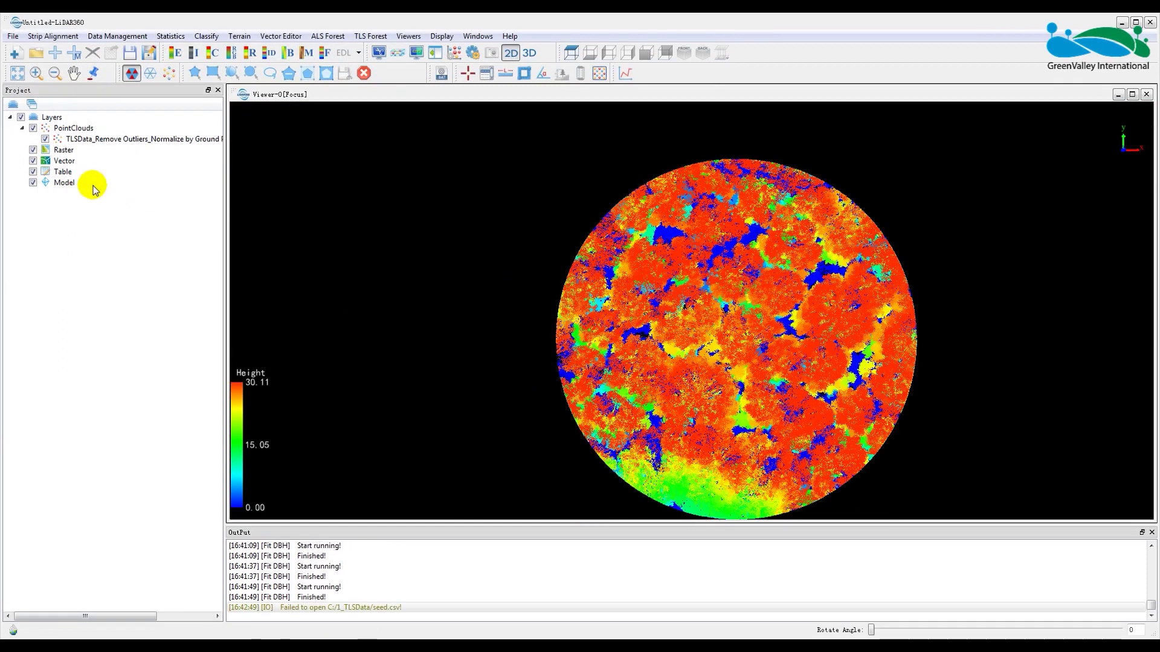
Load seed.csv into the Table group as Points using TreeLocation X/Y/Z.
click(73, 170)
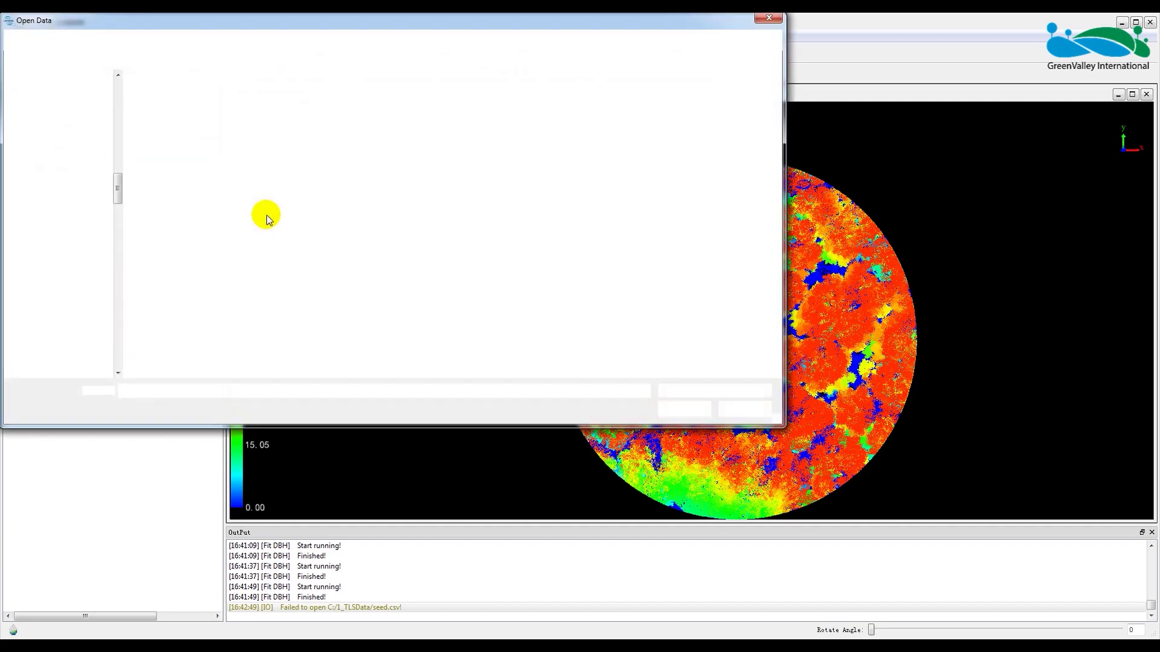
click(163, 80)
double_click(160, 81)
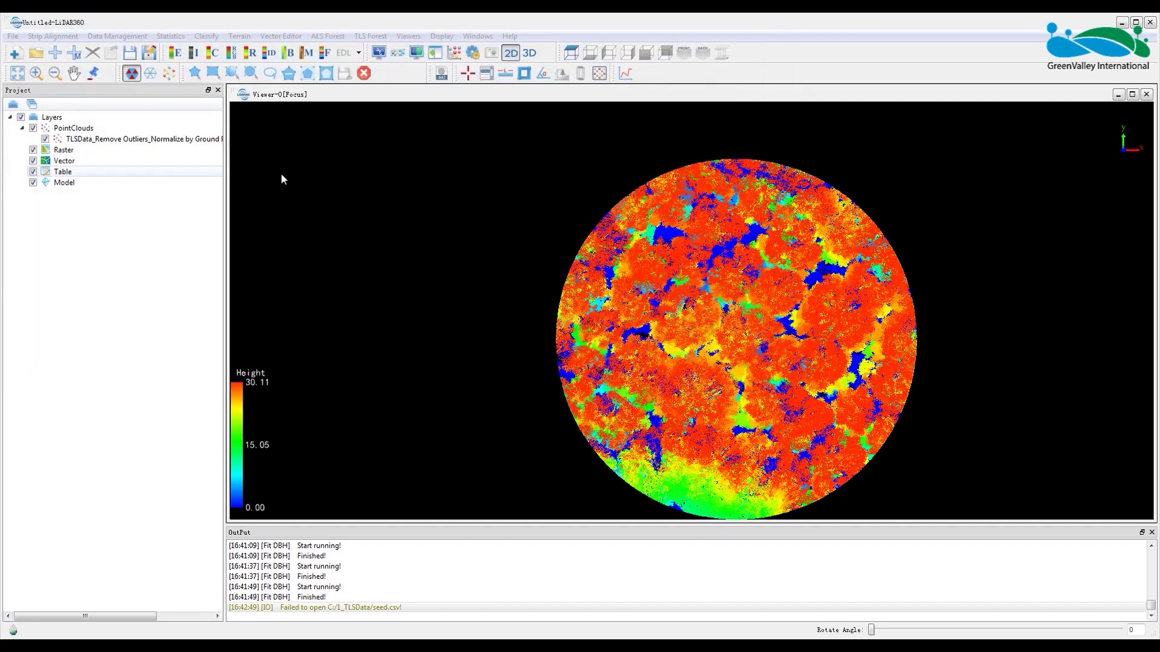
click(642, 349)
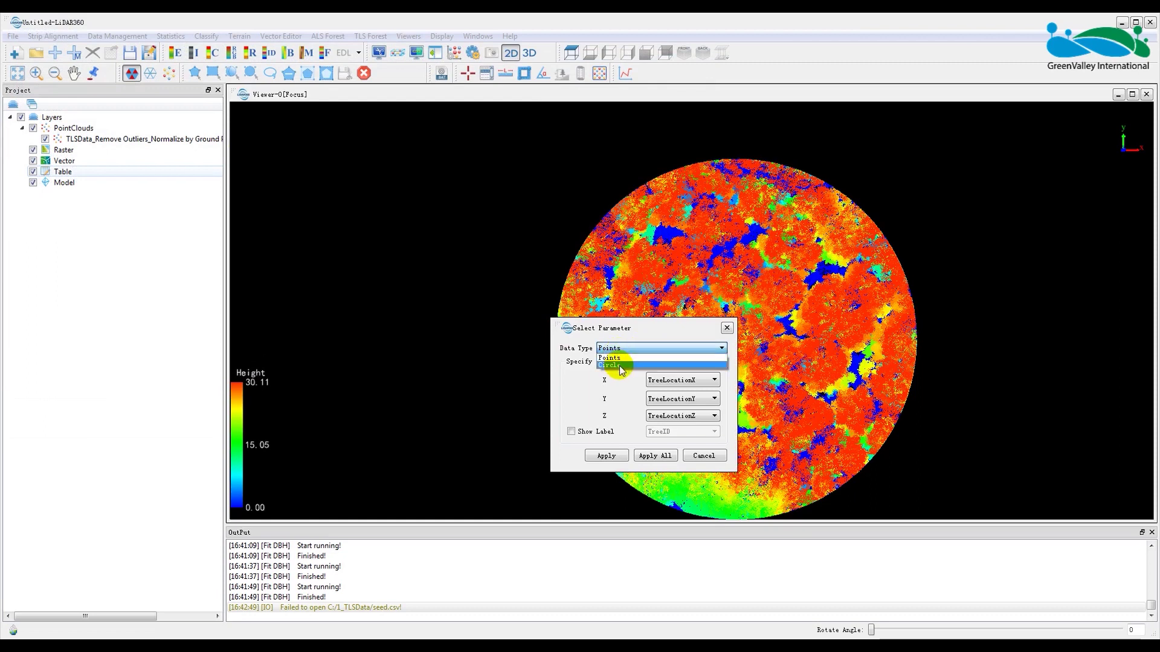
click(640, 358)
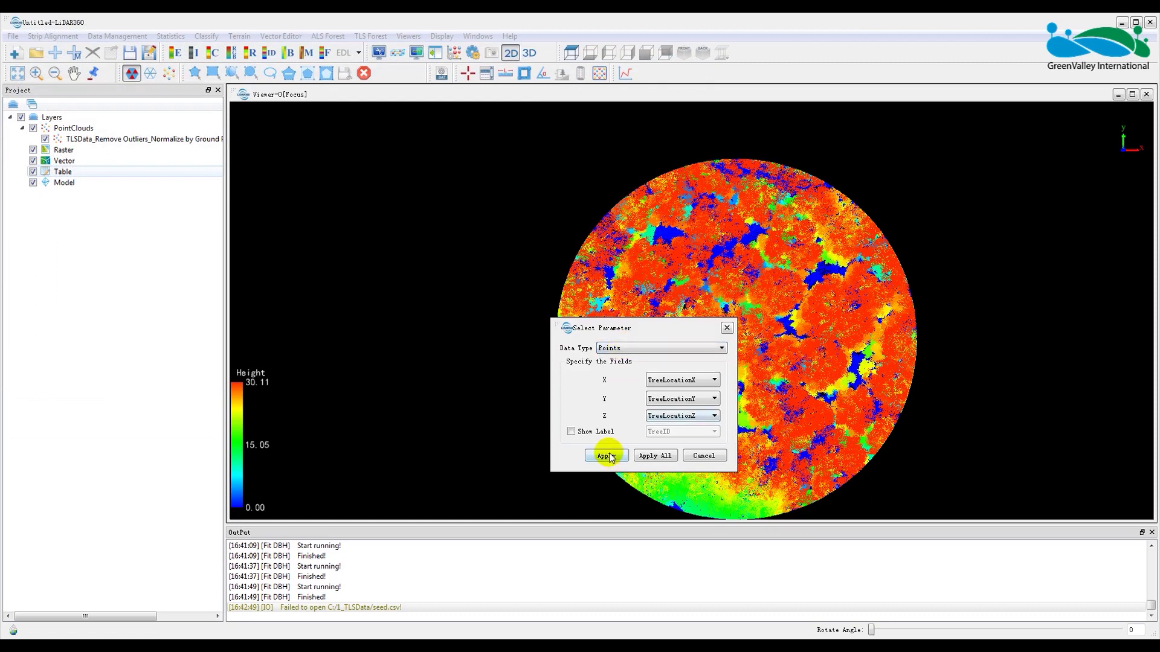
click(606, 456)
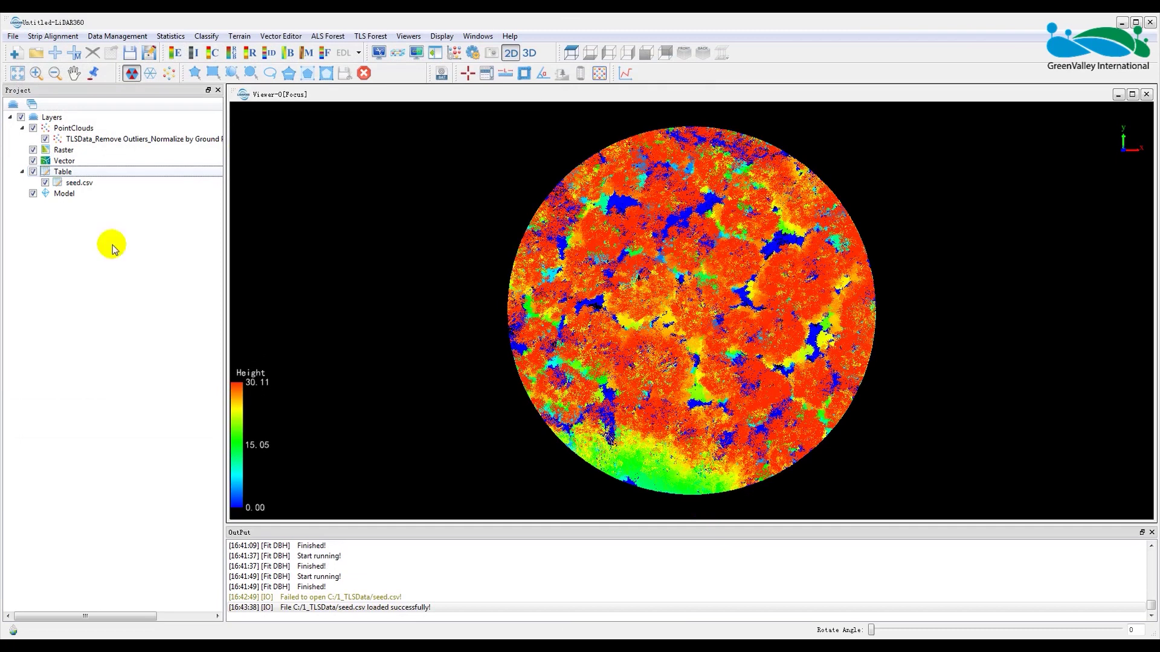
Hide the point clouds and open seed.csv's attribute table, moving the window to the left.
click(45, 139)
click(83, 184)
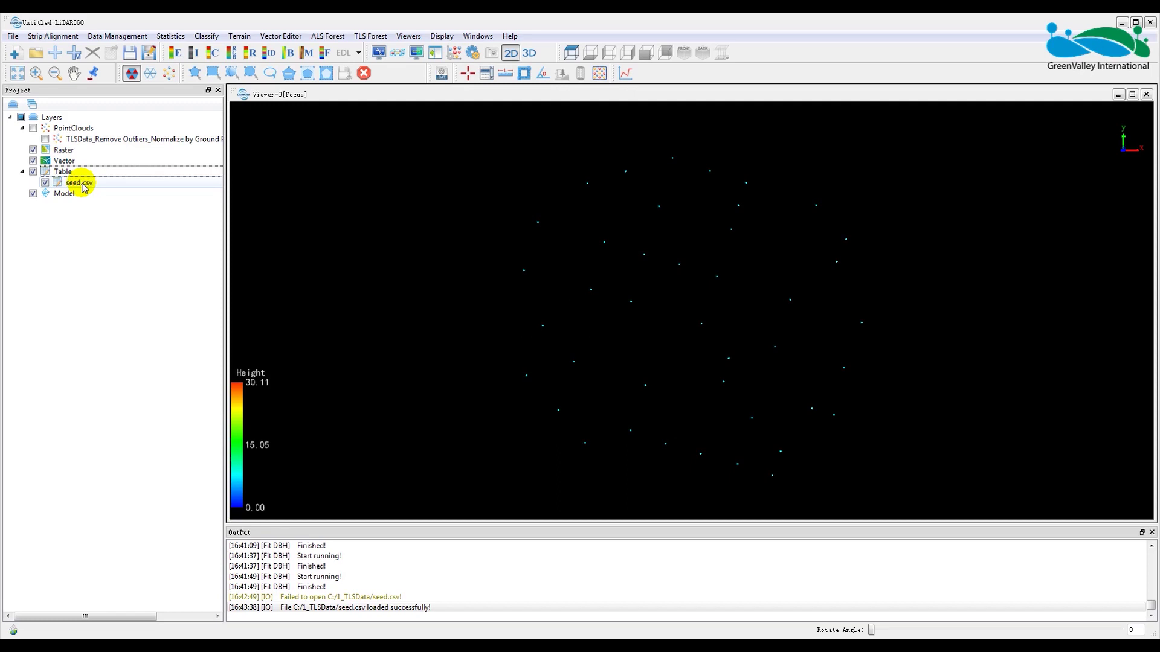
click(80, 183)
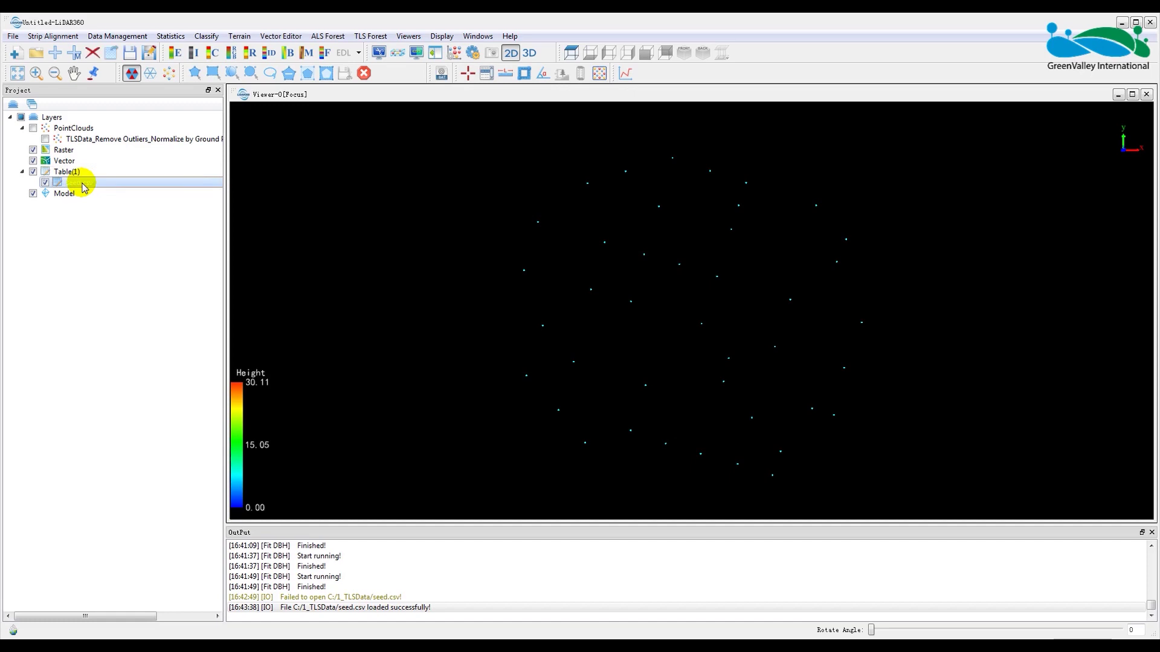
right_click(83, 187)
click(121, 204)
drag(668, 234, 166, 228)
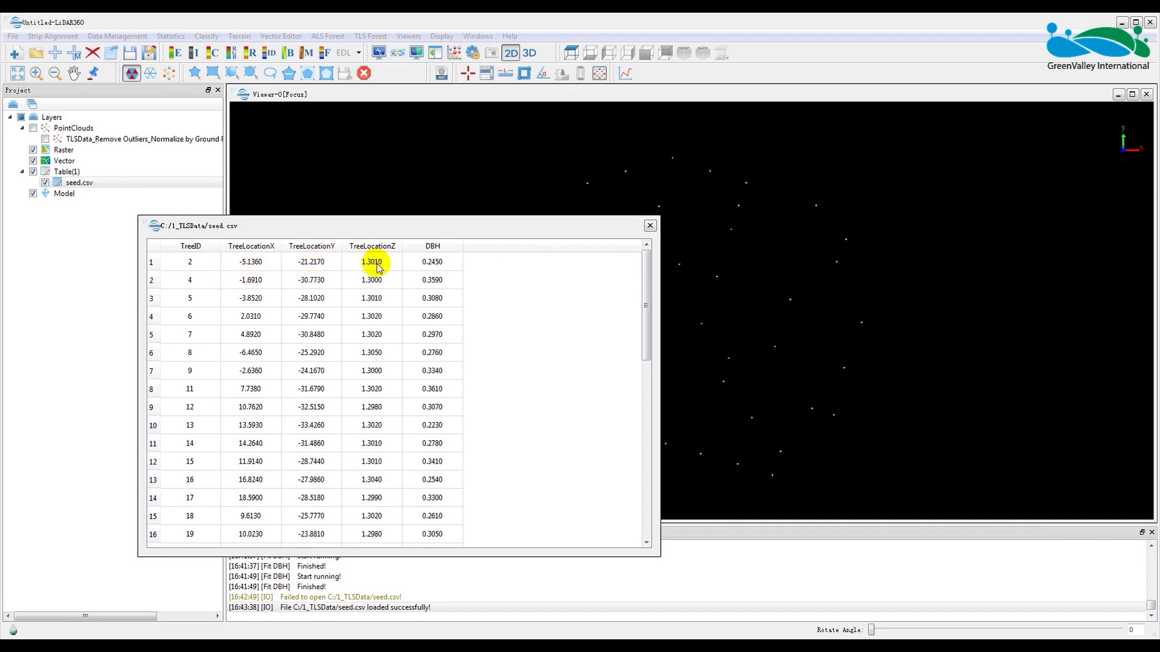